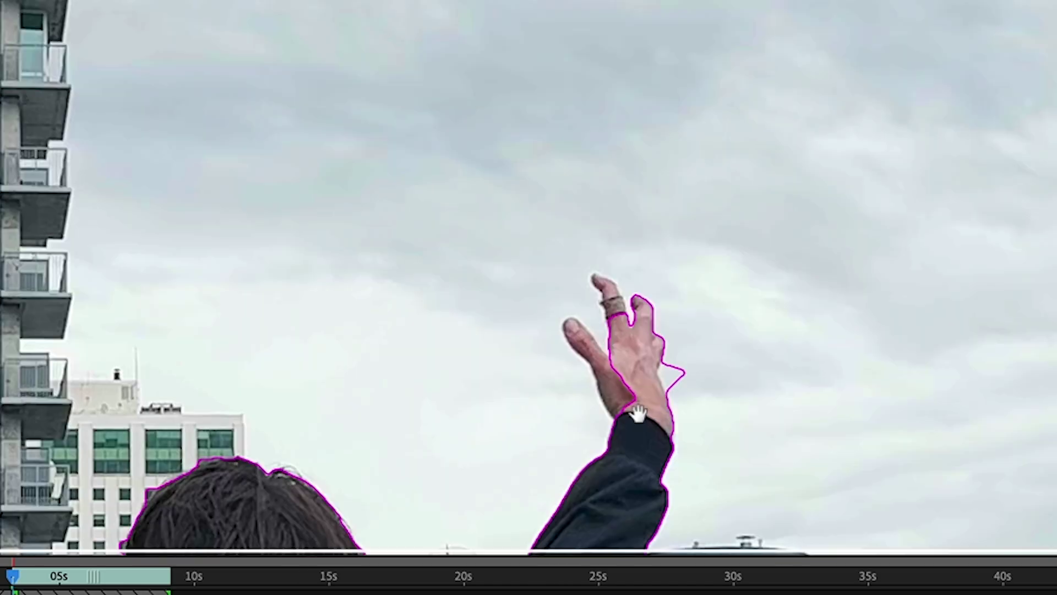
pyautogui.scroll(5, 781, 185)
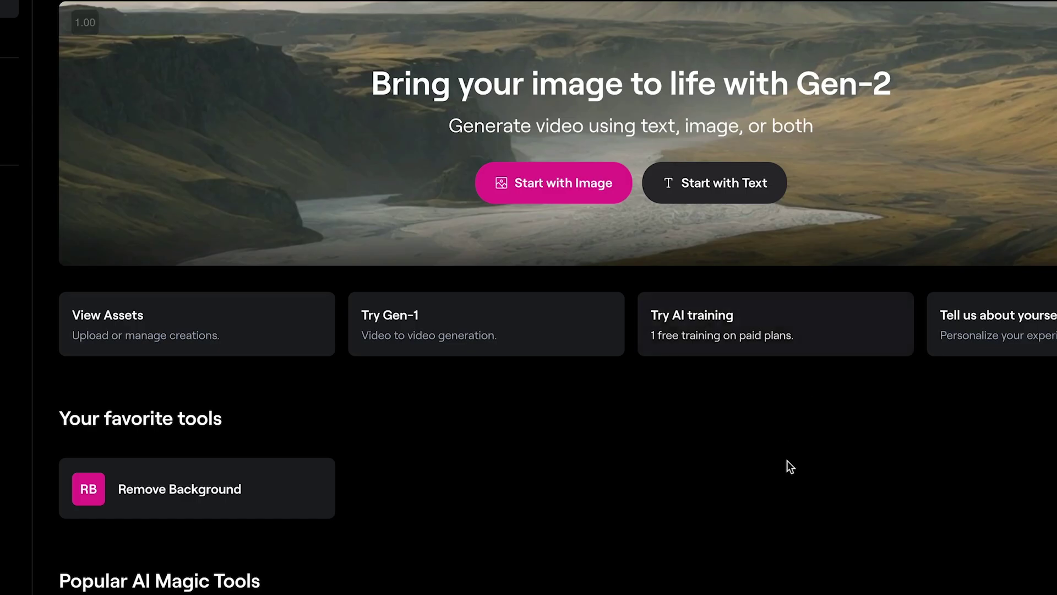
pyautogui.scroll(-5, 786, 465)
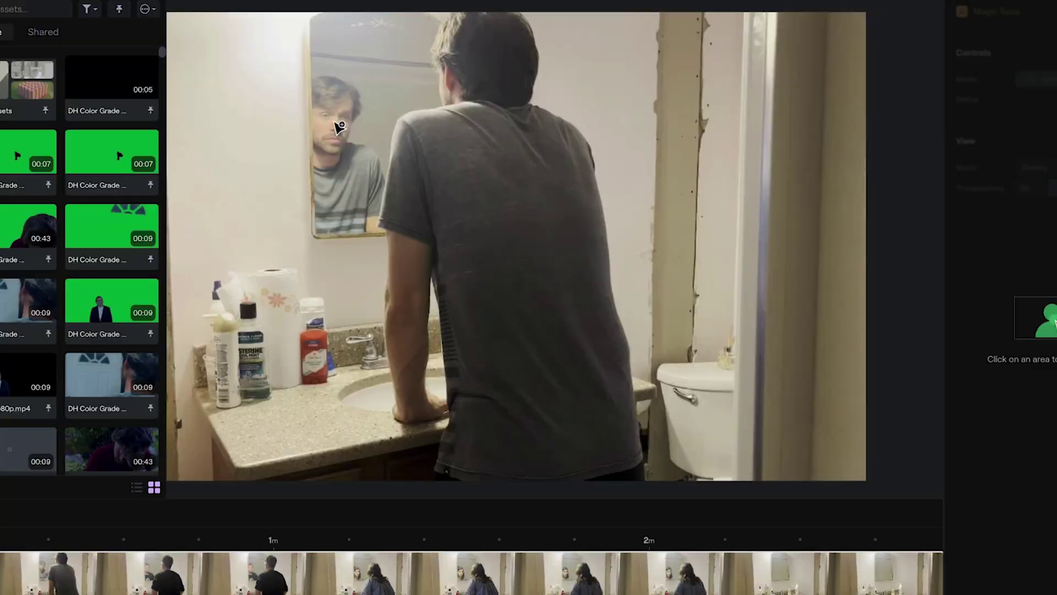
# - In Runway's Green Screen tool, mask the man at the sink with his mirror reflection and preview the mask playback
pyautogui.click(486, 78)
pyautogui.click(527, 253)
pyautogui.click(567, 452)
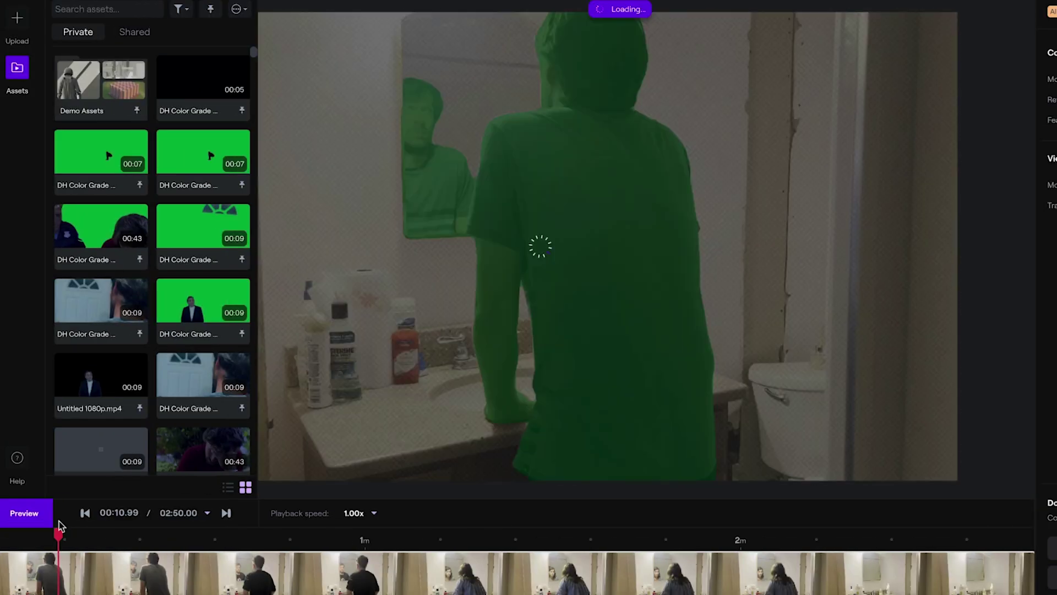
pyautogui.click(46, 517)
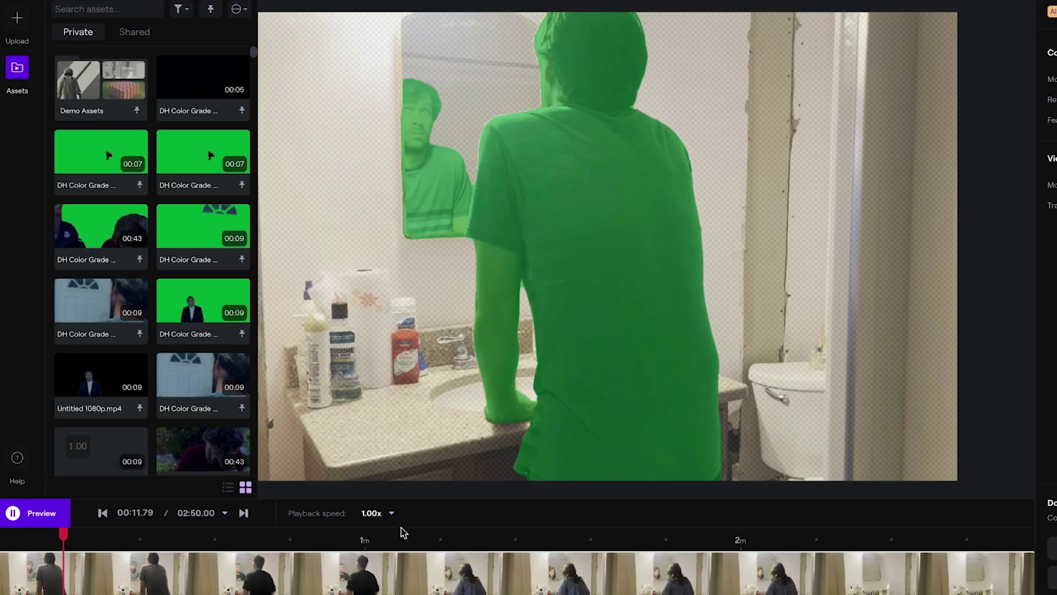
pyautogui.click(42, 517)
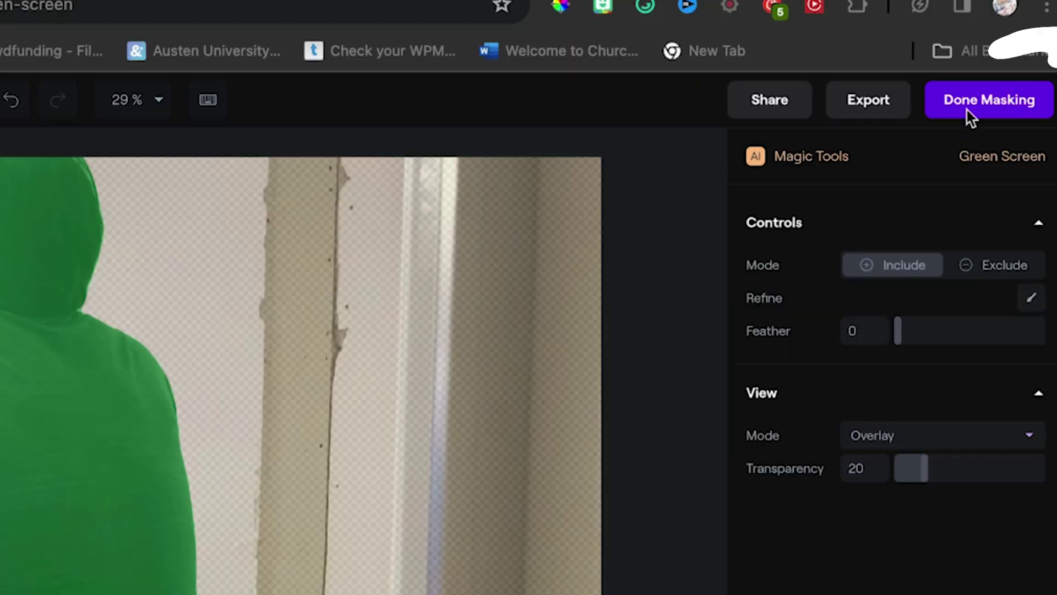
# - Finish masking the bathroom clip and open the options of the newest video in the assets list
pyautogui.click(1028, 108)
pyautogui.click(1039, 110)
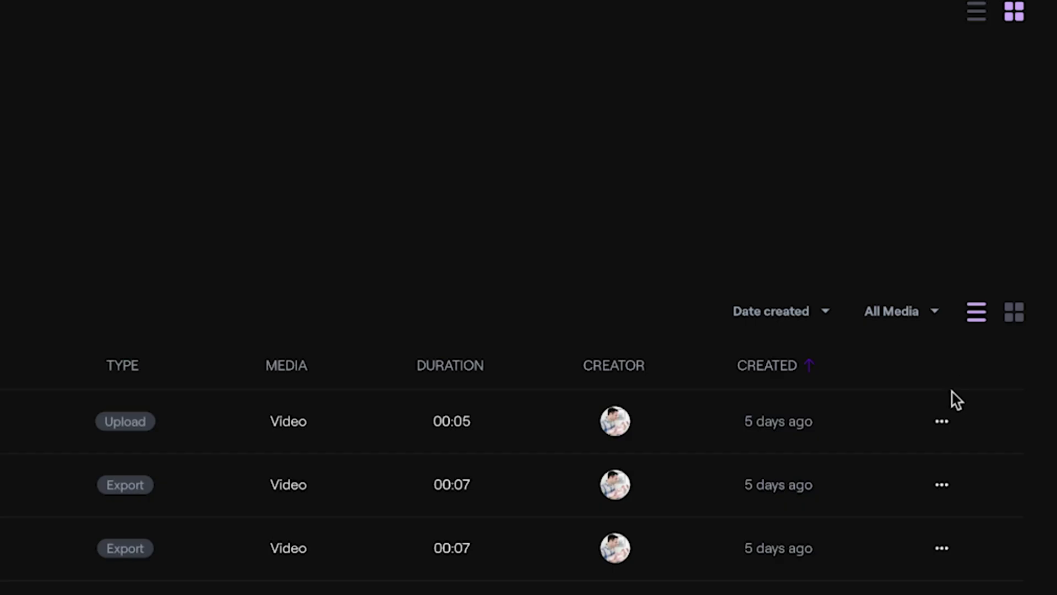
pyautogui.click(942, 421)
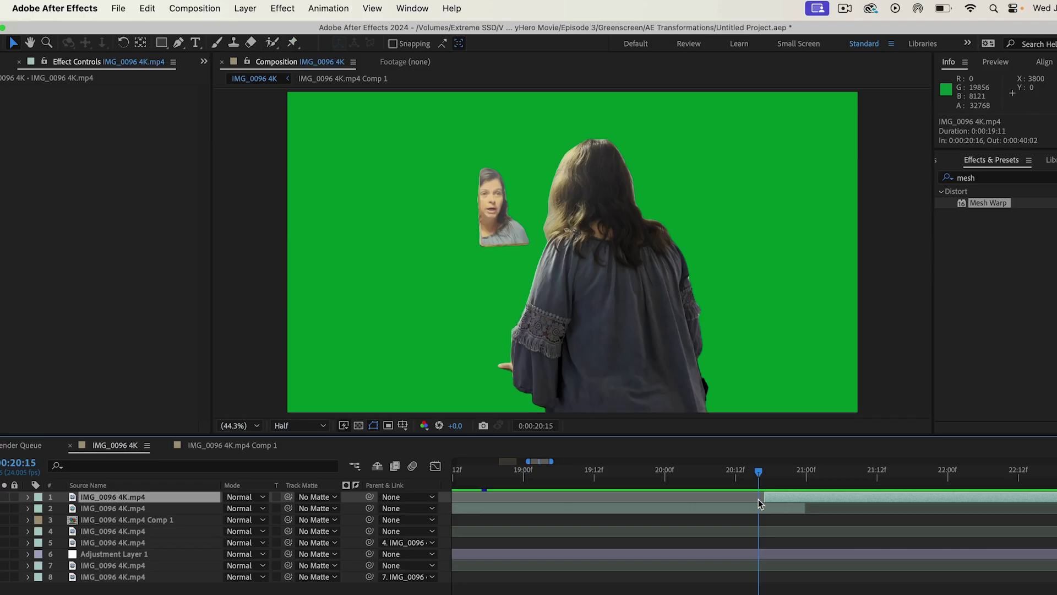
# - In After Effects, overlap the top two IMG_0096 4K.mp4 clips in the timeline and set the top clip's opacity to 50%
pyautogui.moveTo(759, 499); pyautogui.dragTo(768, 498)
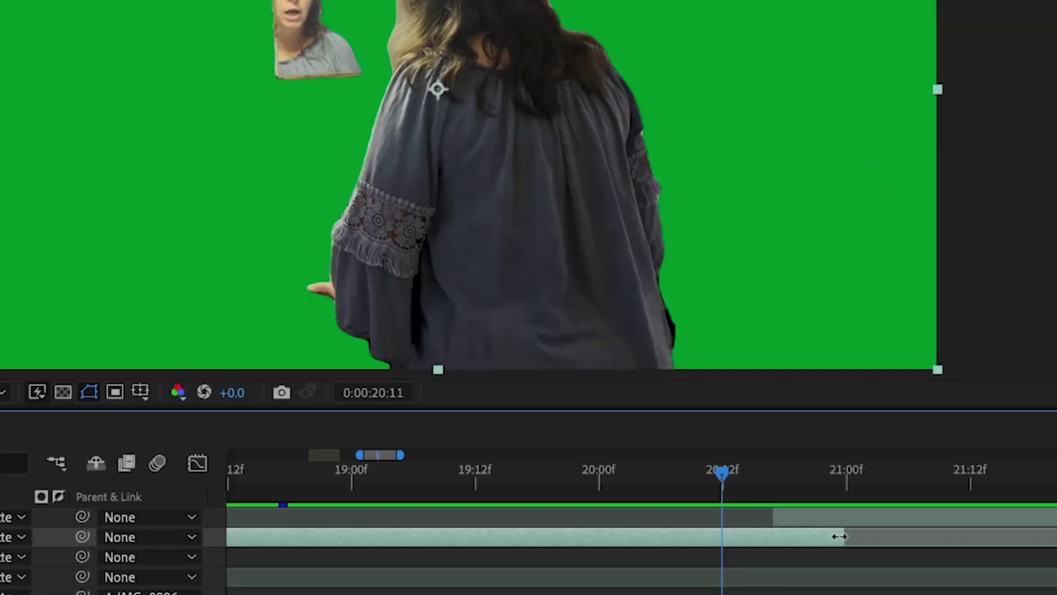
pyautogui.moveTo(839, 536); pyautogui.dragTo(1011, 536)
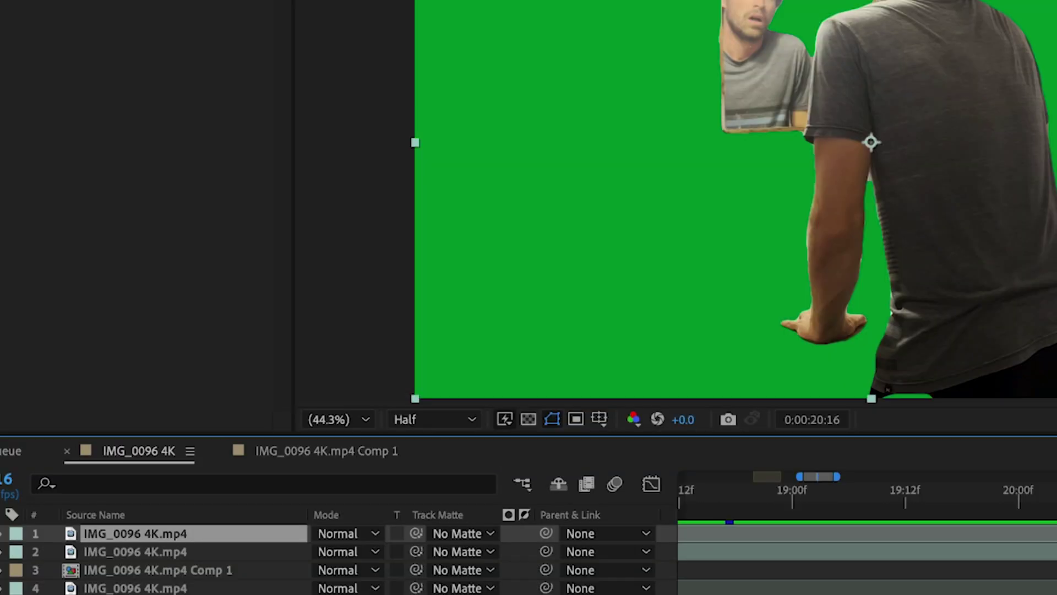
pyautogui.press('t')
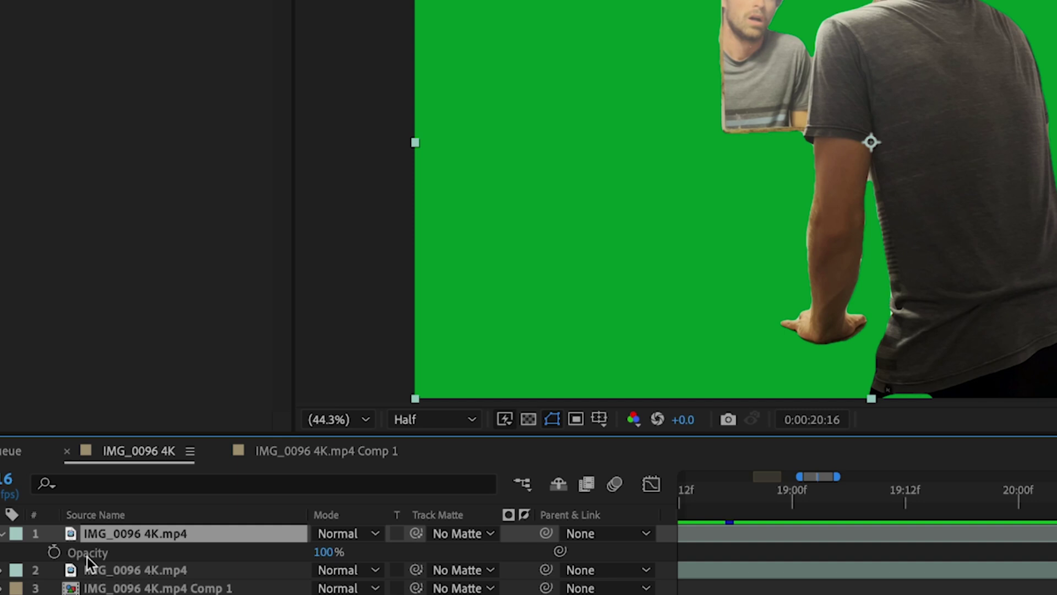
pyautogui.press('Return')
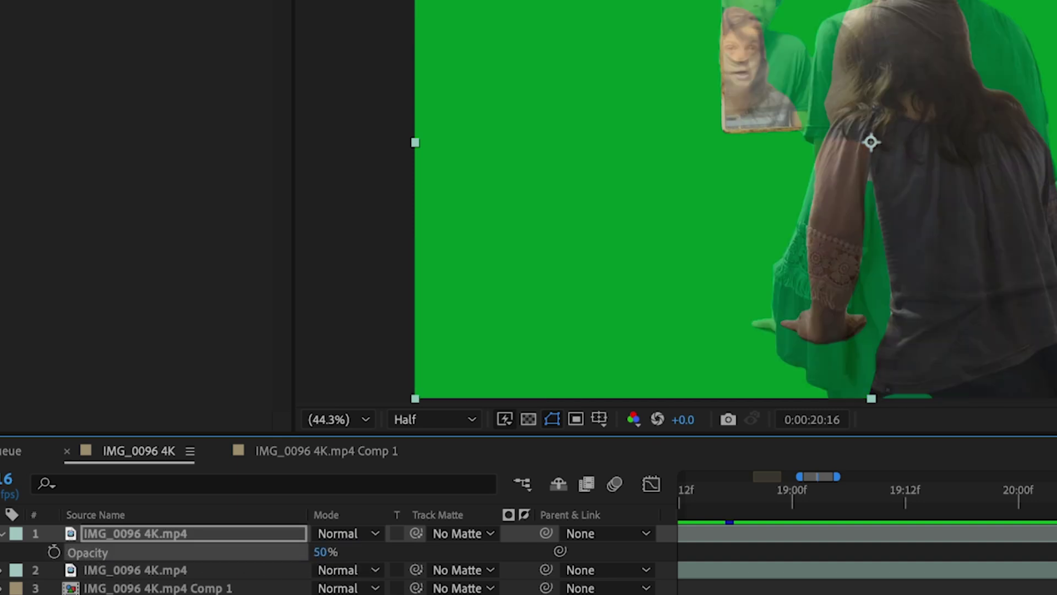
# - Add Position, Scale and Rotation keyframes to the top clip at 0:00:21:09
pyautogui.click(223, 532)
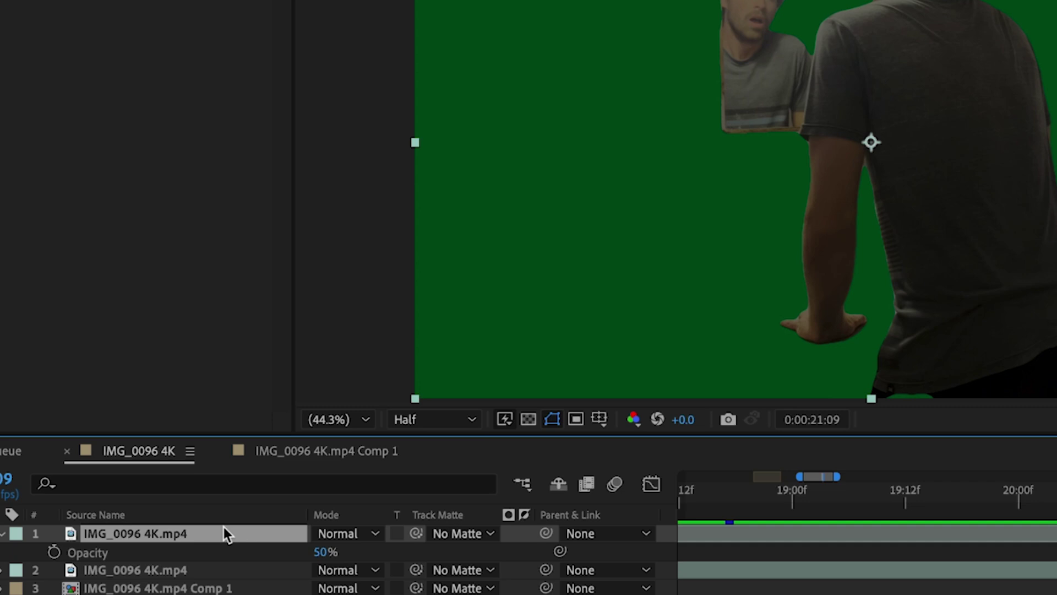
pyautogui.press('p')
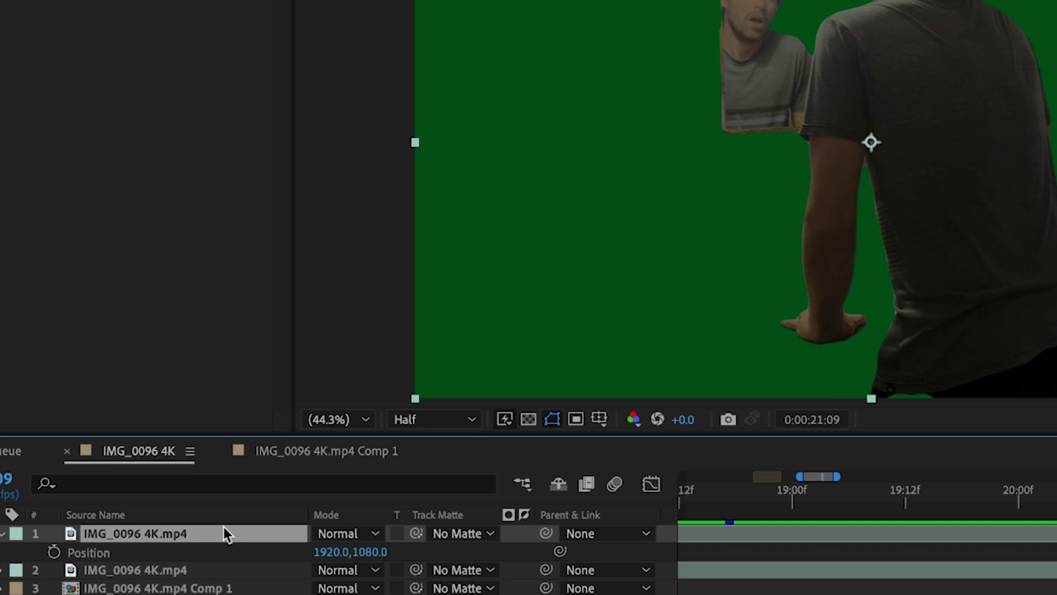
pyautogui.click(2, 535)
pyautogui.click(2, 534)
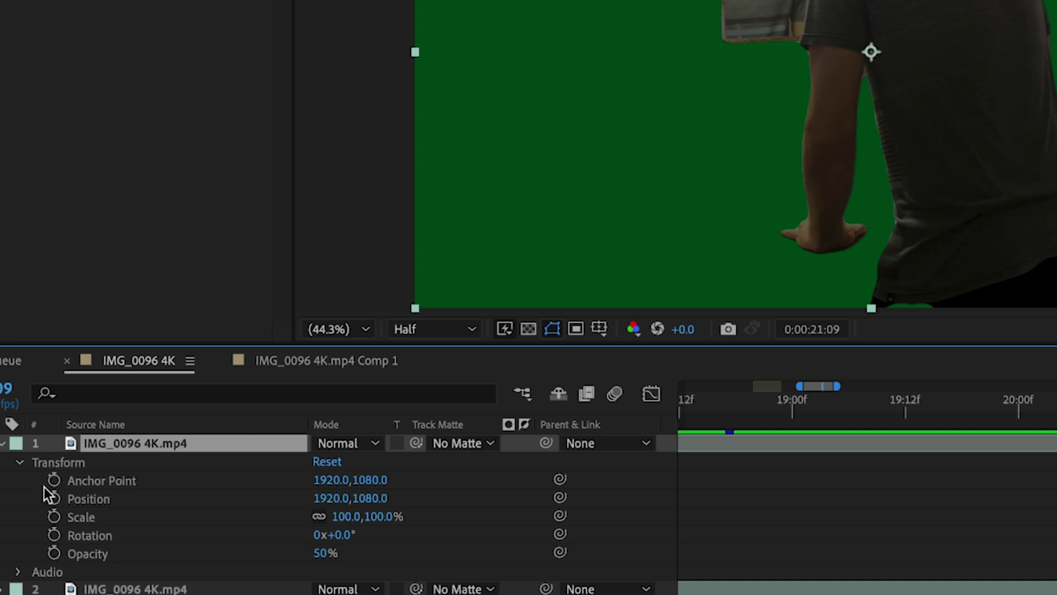
pyautogui.click(54, 499)
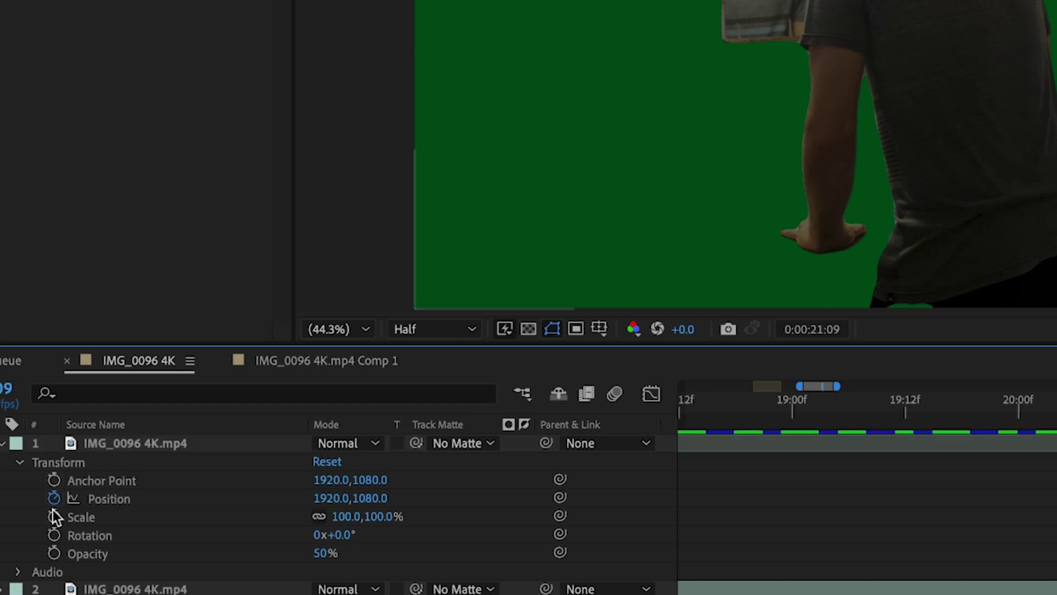
pyautogui.click(53, 516)
pyautogui.click(53, 535)
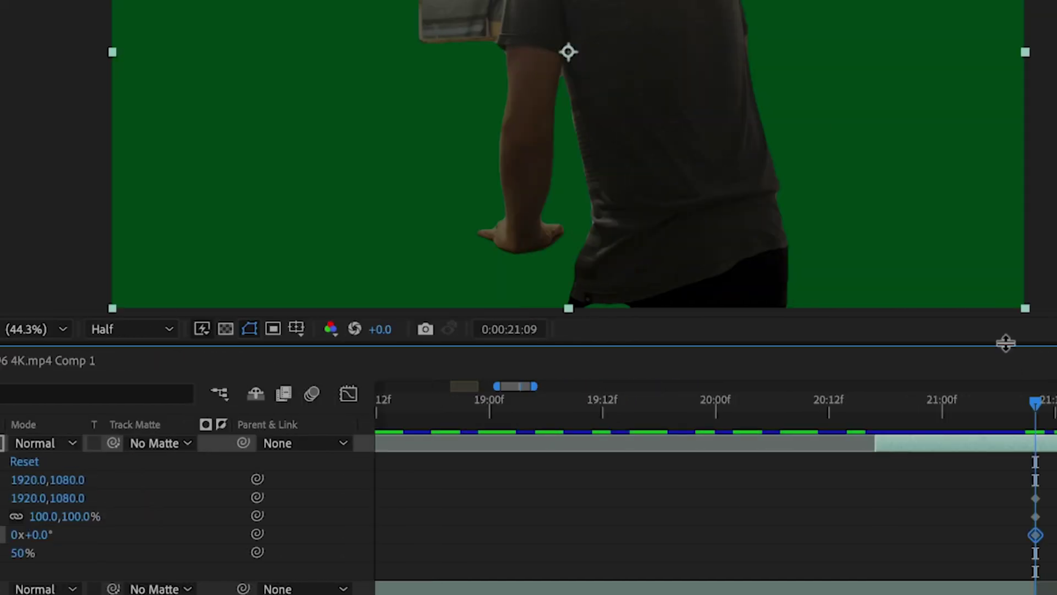
# - At 0:00:20:16, align the top clip with the figure beneath by setting its position to 1850, 1313
pyautogui.moveTo(1034, 405); pyautogui.dragTo(916, 433)
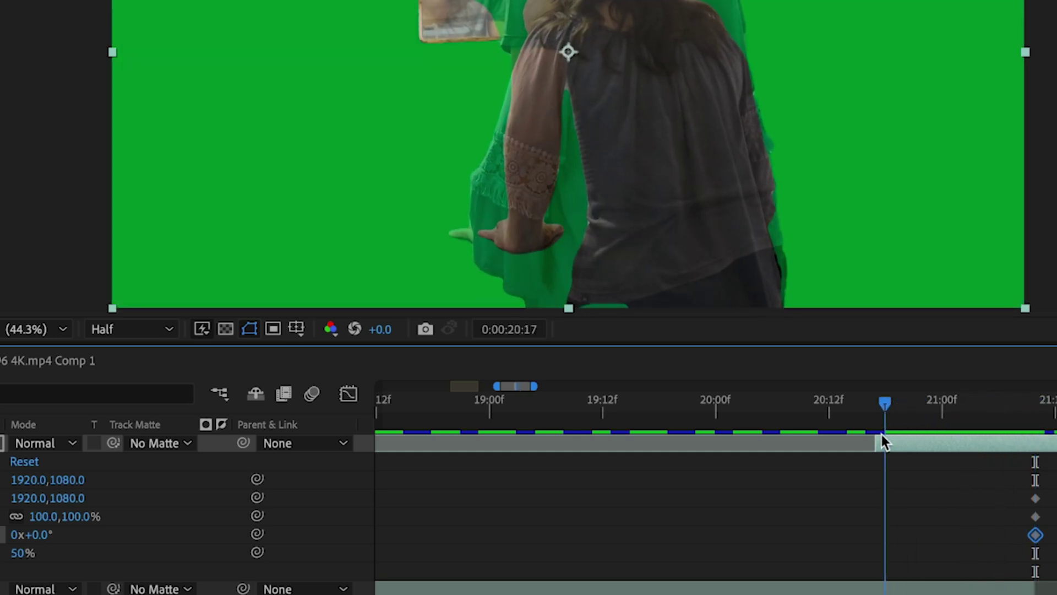
pyautogui.moveTo(882, 434); pyautogui.dragTo(876, 435)
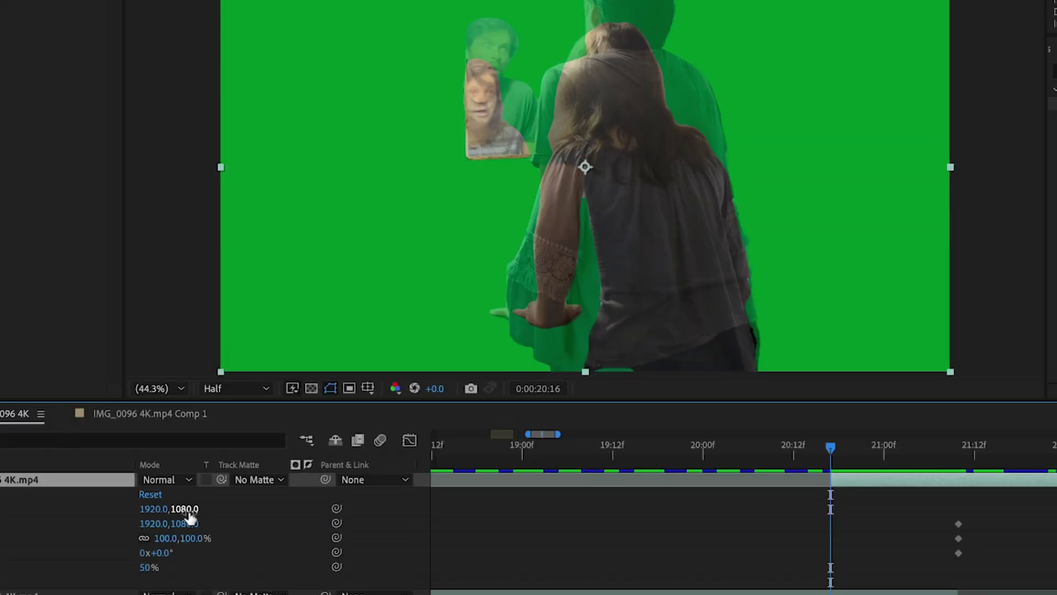
pyautogui.moveTo(69, 480); pyautogui.dragTo(0, 517)
pyautogui.moveTo(95, 540); pyautogui.dragTo(48, 541)
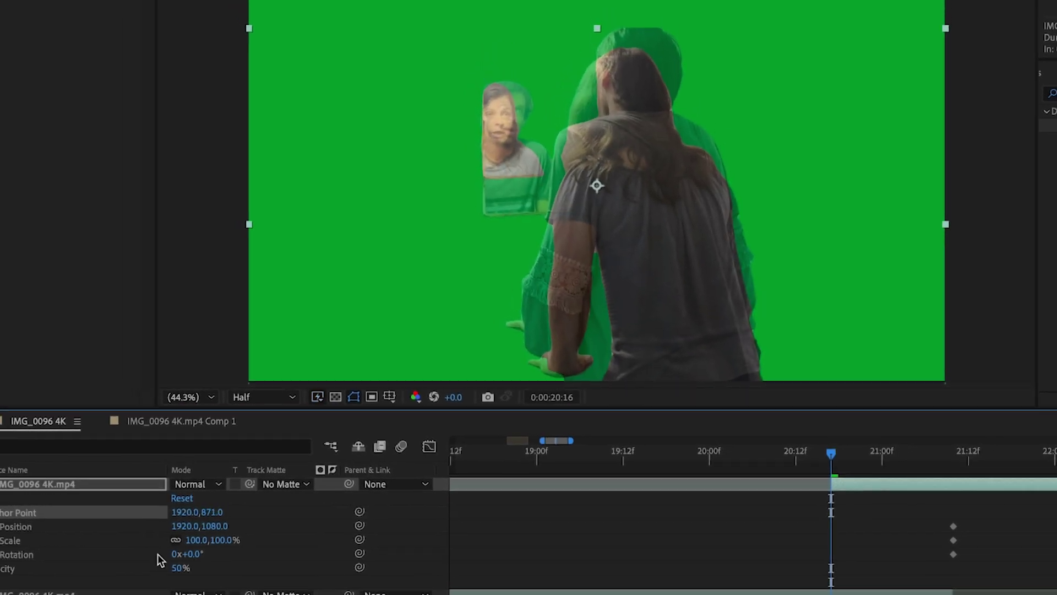
pyautogui.click(190, 397)
pyautogui.click(200, 572)
pyautogui.moveTo(211, 528)
pyautogui.mouseDown()
pyautogui.moveTo(193, 528)
pyautogui.moveTo(215, 534)
pyautogui.mouseUp()
pyautogui.moveTo(234, 528); pyautogui.dragTo(238, 528)
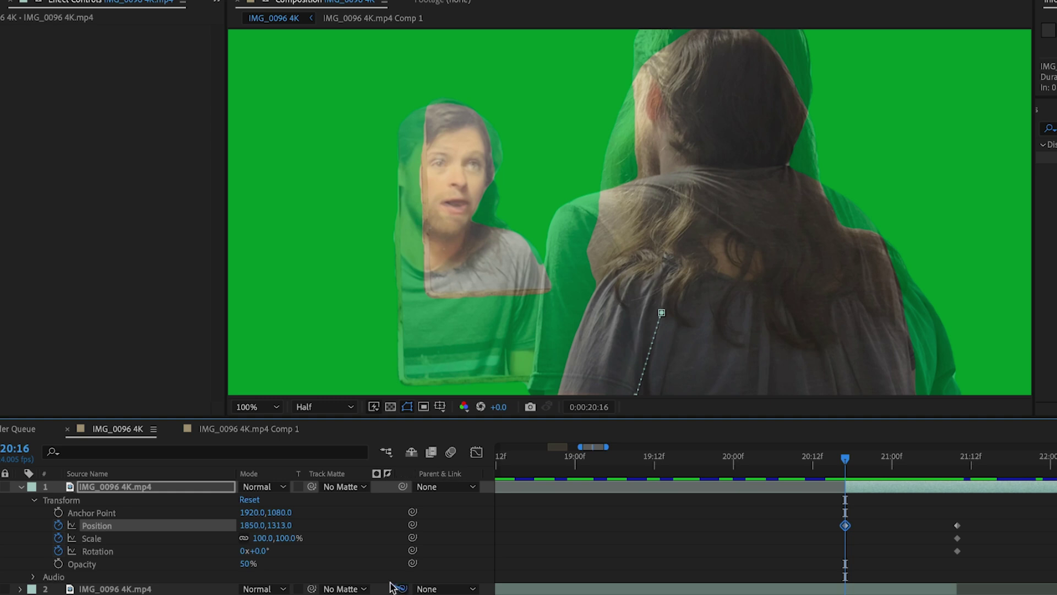
# - Parent the second clip to the top clip and scrub through the overlap
pyautogui.moveTo(154, 496); pyautogui.dragTo(143, 490)
pyautogui.moveTo(848, 462); pyautogui.dragTo(940, 480)
# - Apply Keylight (1.2) to the top clip and sample the green background as its screen colour
pyautogui.click(1002, 178)
pyautogui.write('key')
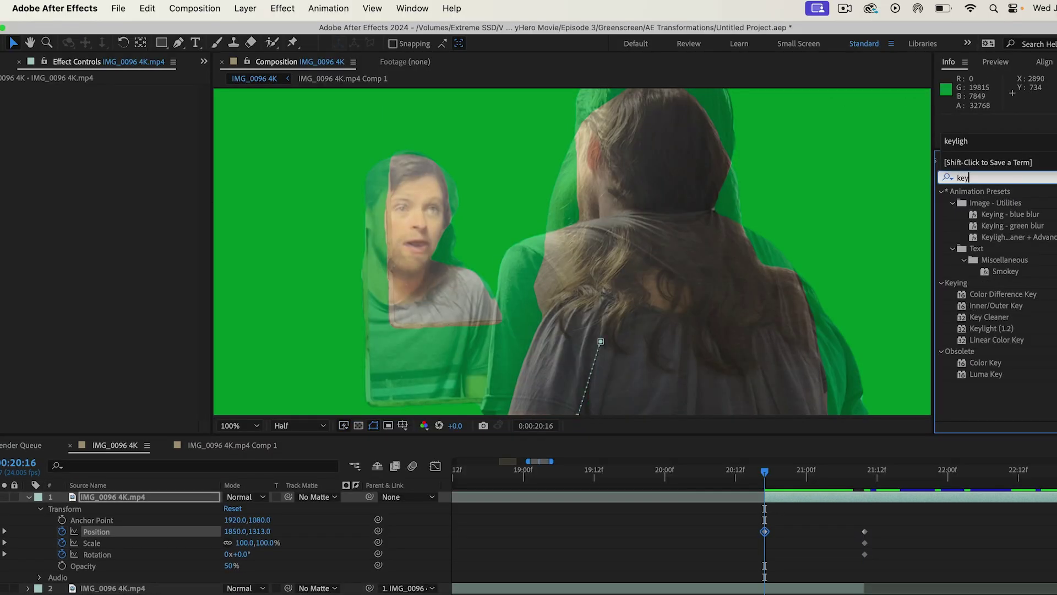
pyautogui.moveTo(991, 328); pyautogui.dragTo(791, 493)
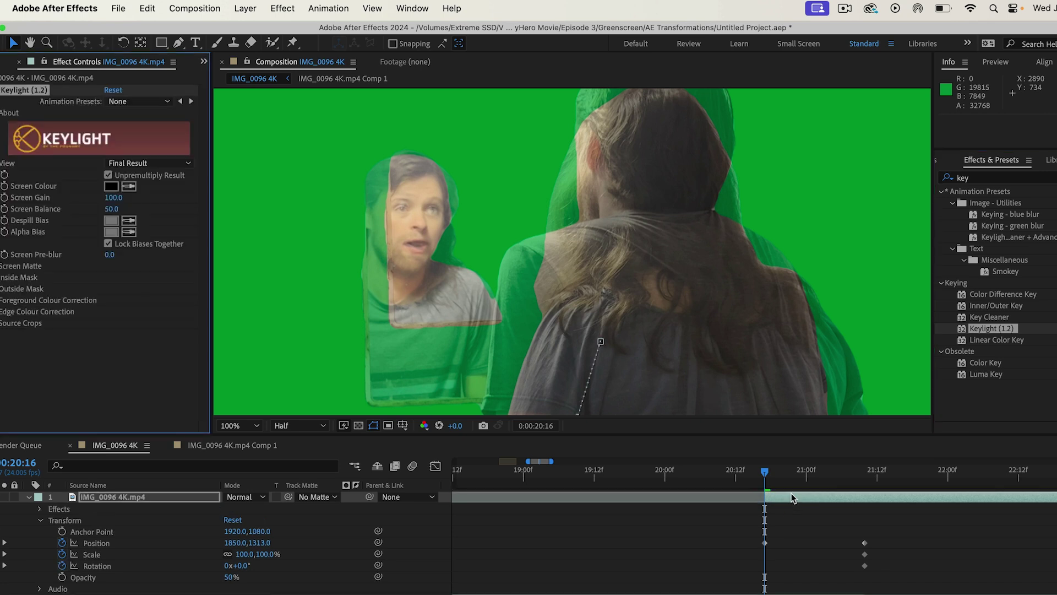
pyautogui.click(276, 175)
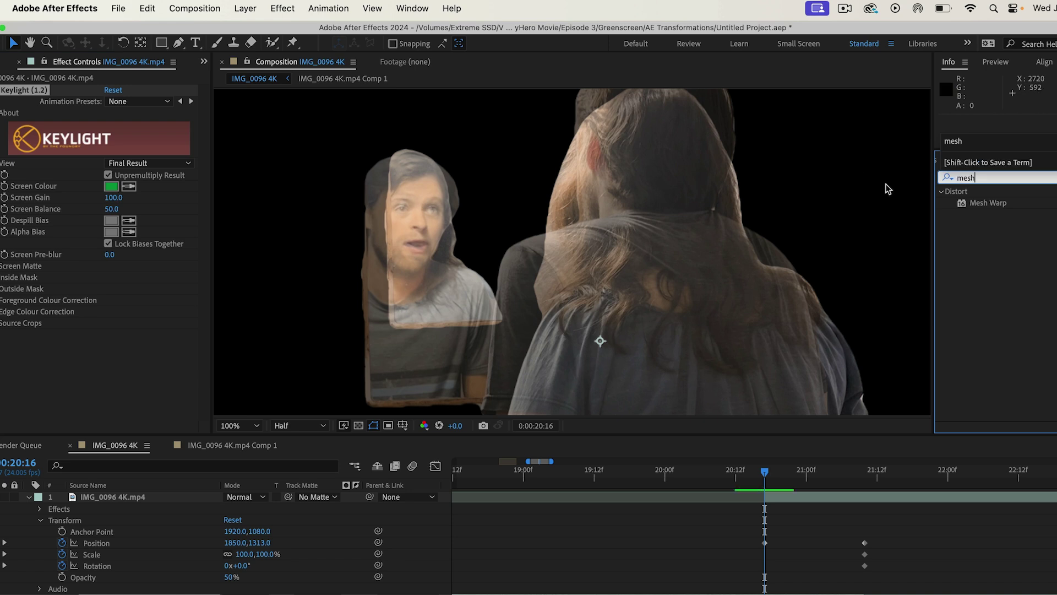
# - Apply the Mesh Warp effect to the top clip and set its rows to 31
pyautogui.moveTo(989, 202); pyautogui.dragTo(801, 499)
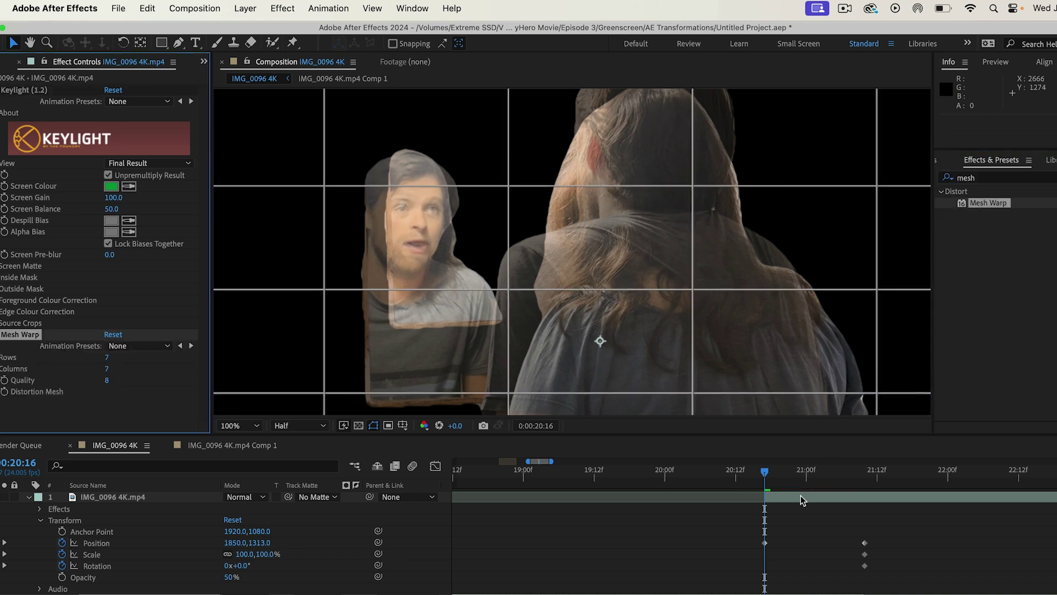
pyautogui.doubleClick(989, 203)
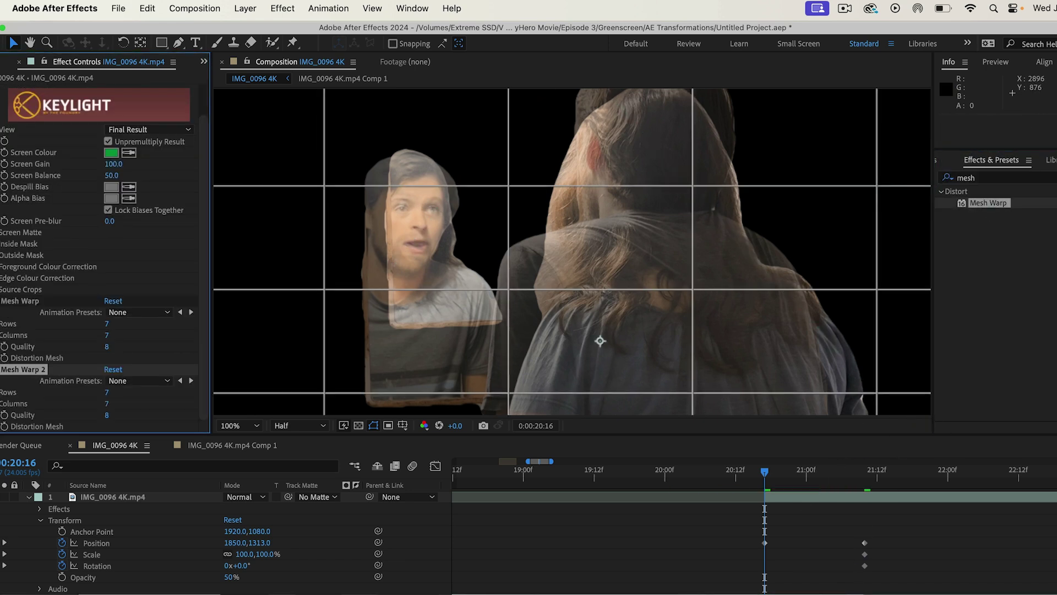
pyautogui.write('32')
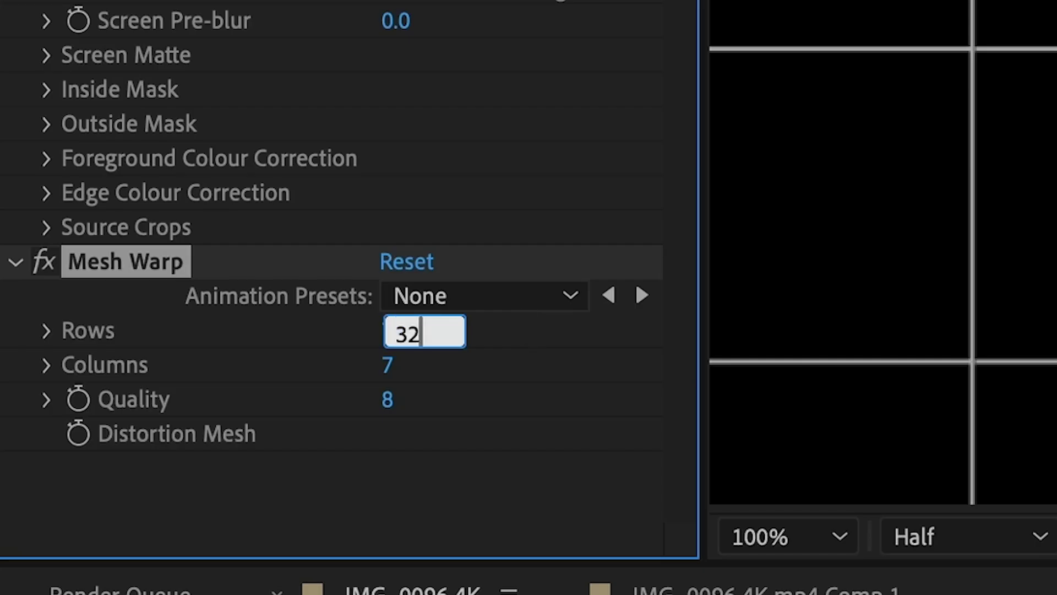
pyautogui.press('BackSpace')
pyautogui.write('1')
pyautogui.press('Return')
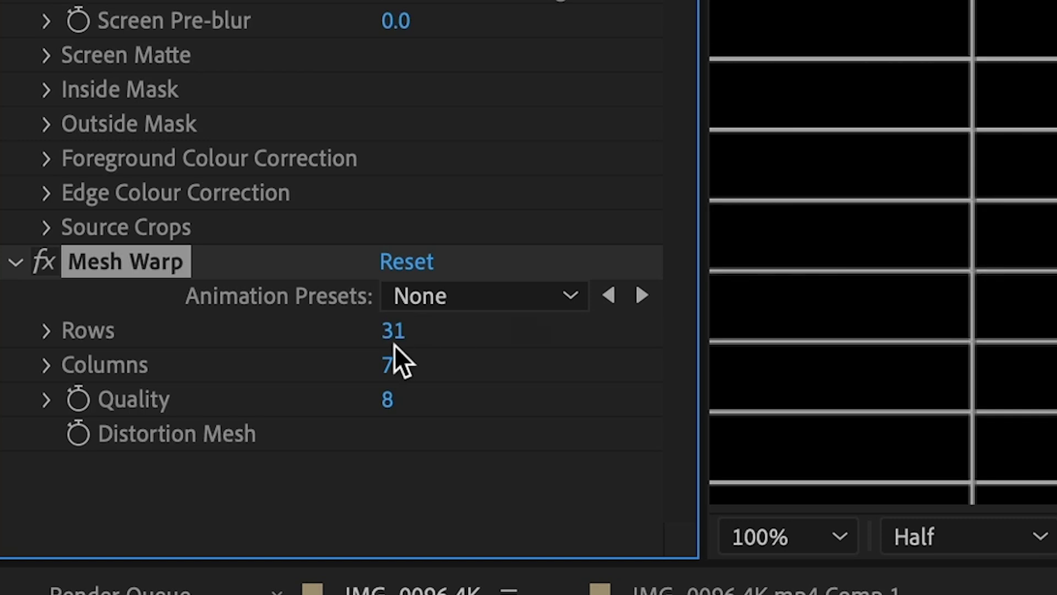
# - Set both the rows and the columns of the Mesh Warp to 22
pyautogui.click(393, 331)
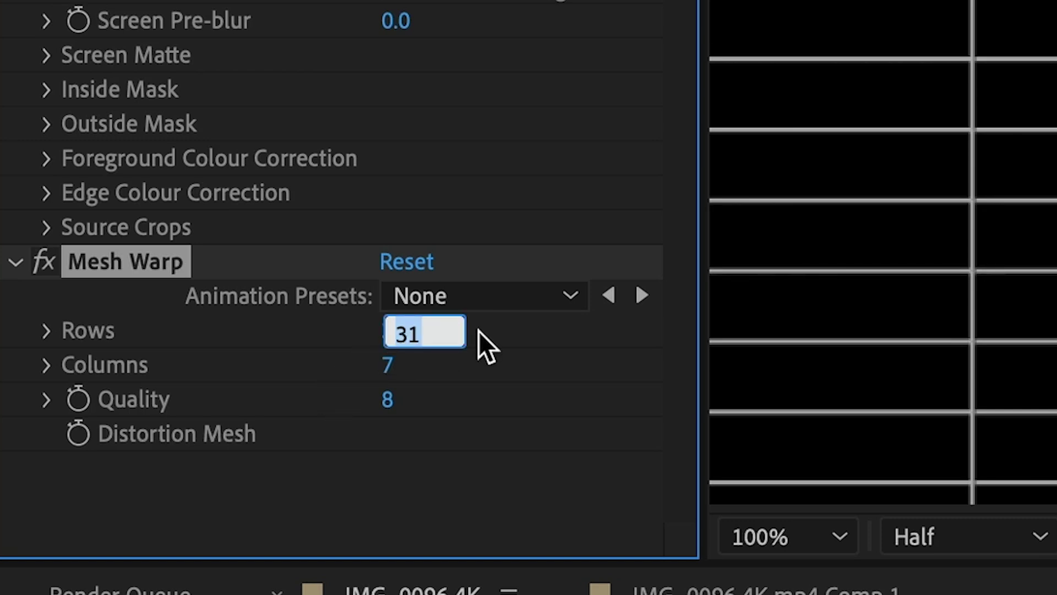
pyautogui.write('22')
pyautogui.press('Return')
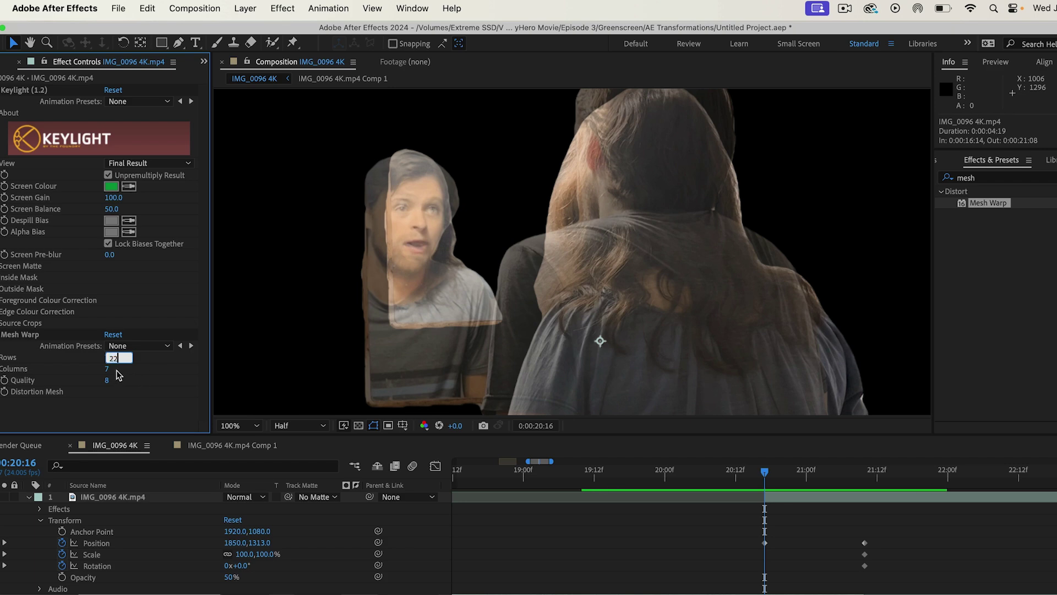
pyautogui.click(108, 369)
pyautogui.write('22')
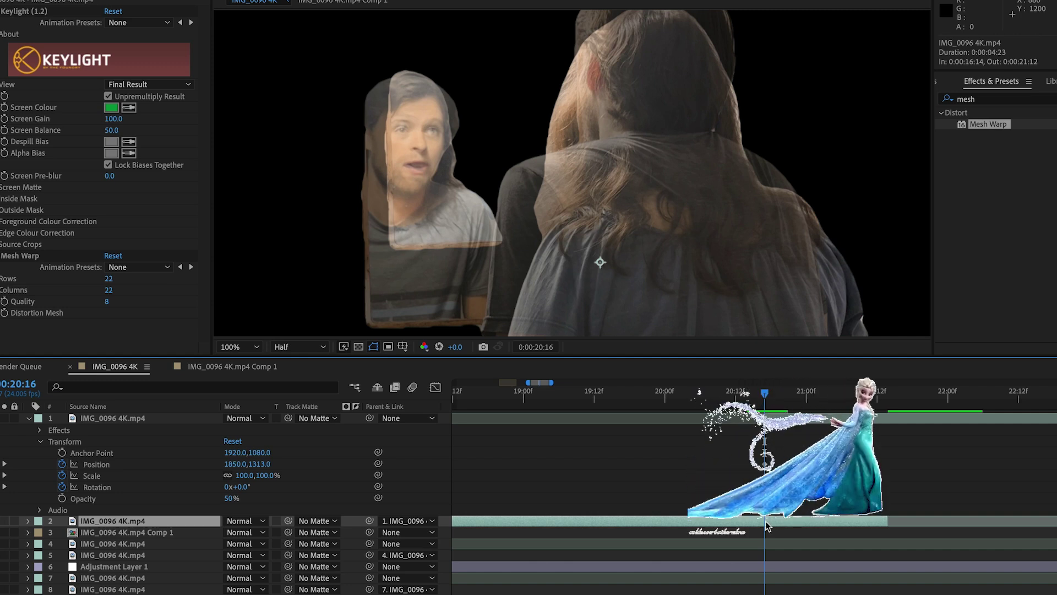
# - Enable time remapping on the second clip and hold its 0:02:08:23 frame with Time Remap keyframes at 0:00:20:16 and 0:00:21:09
pyautogui.rightClick(766, 521)
pyautogui.moveTo(847, 298)
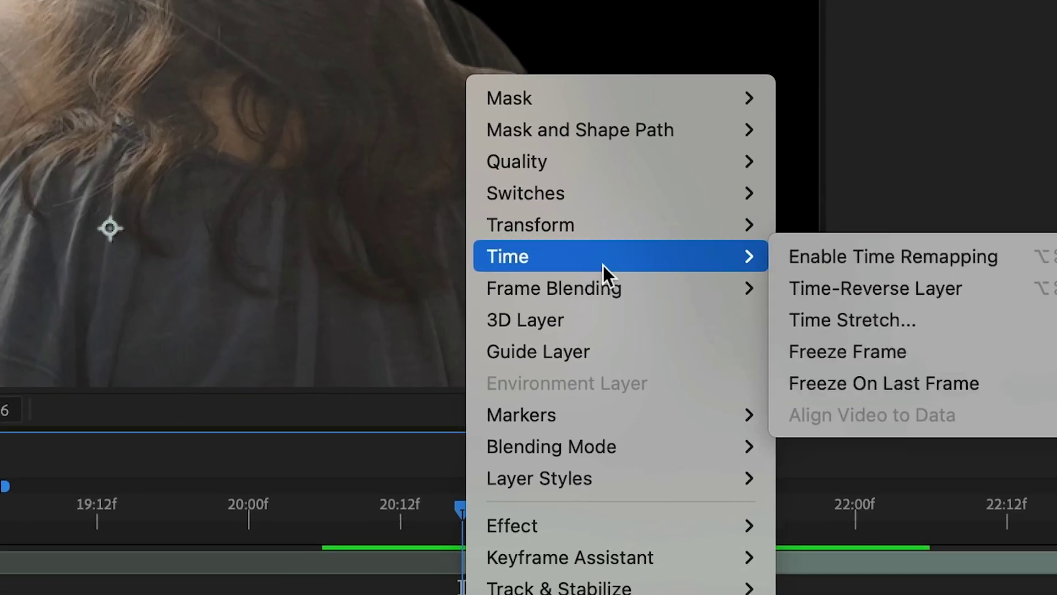
pyautogui.click(824, 252)
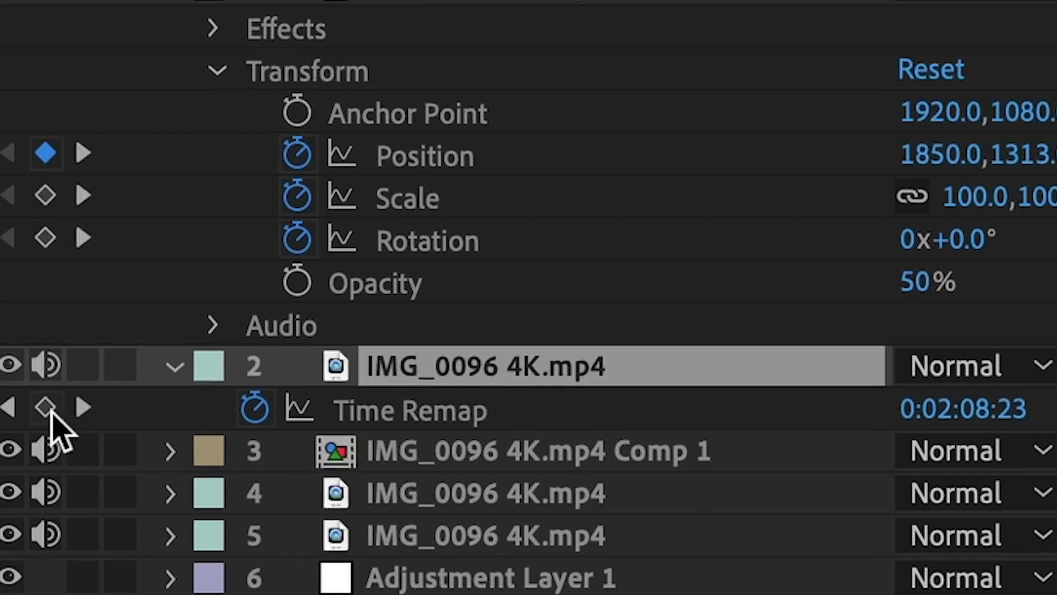
pyautogui.click(43, 406)
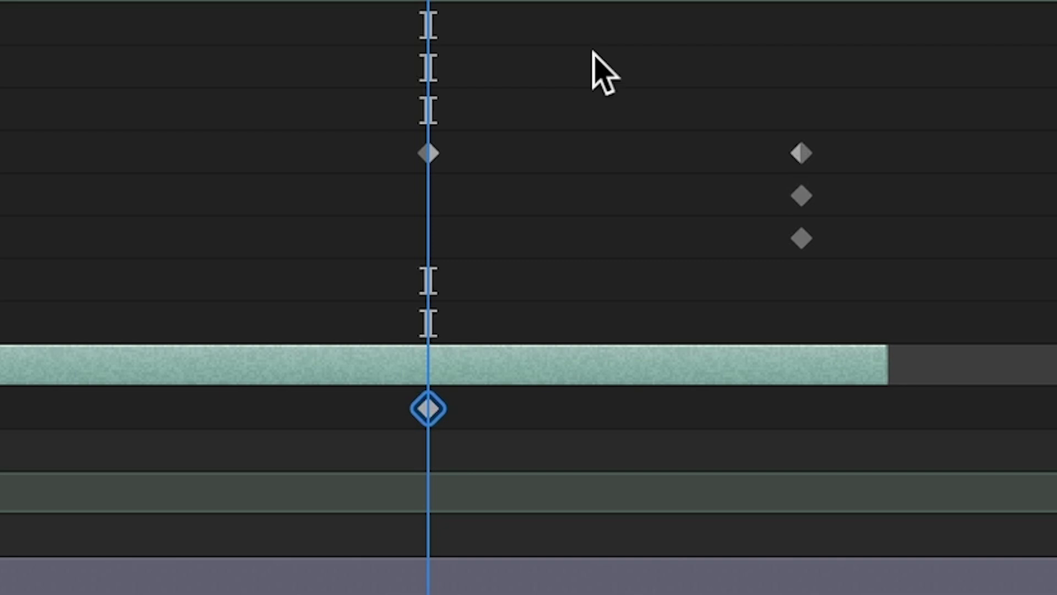
pyautogui.moveTo(429, 1); pyautogui.dragTo(757, 1)
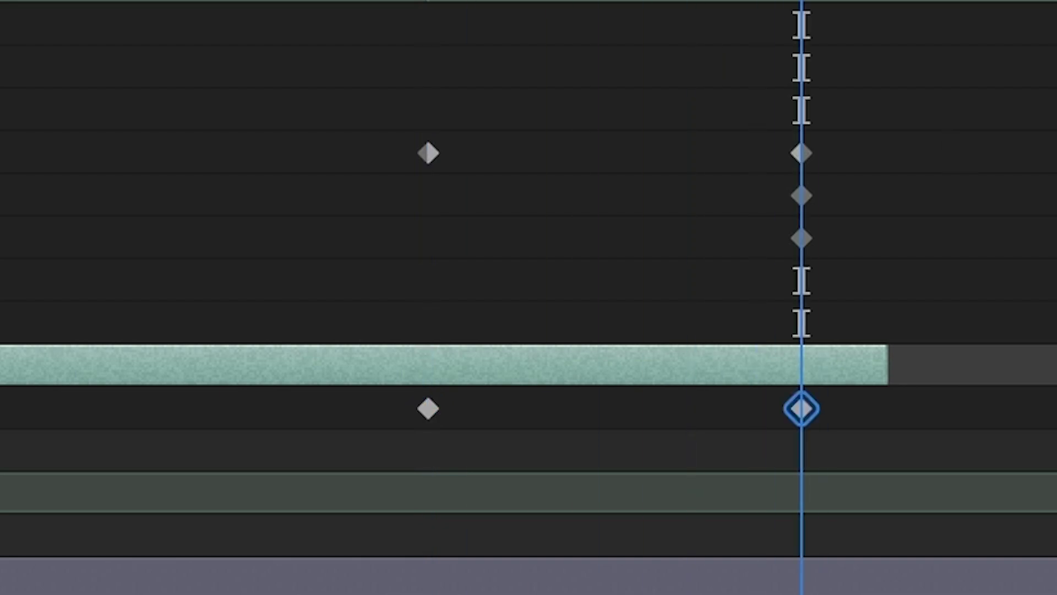
pyautogui.moveTo(801, 1); pyautogui.dragTo(1026, 488)
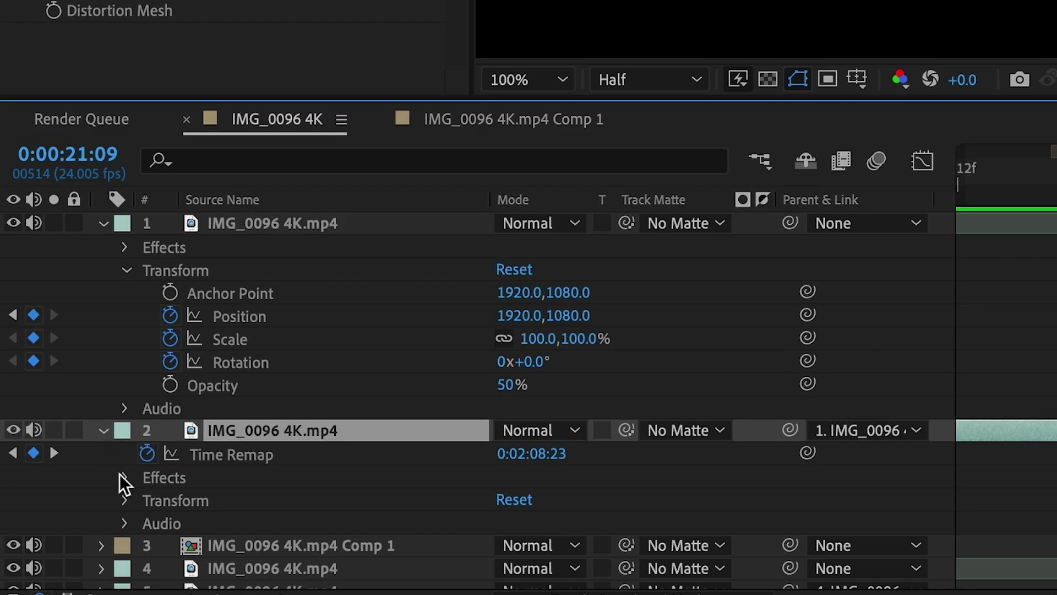
# - Start keyframing the Distortion Mesh of the second clip's Mesh Warp at 0:00:20:16
pyautogui.click(120, 474)
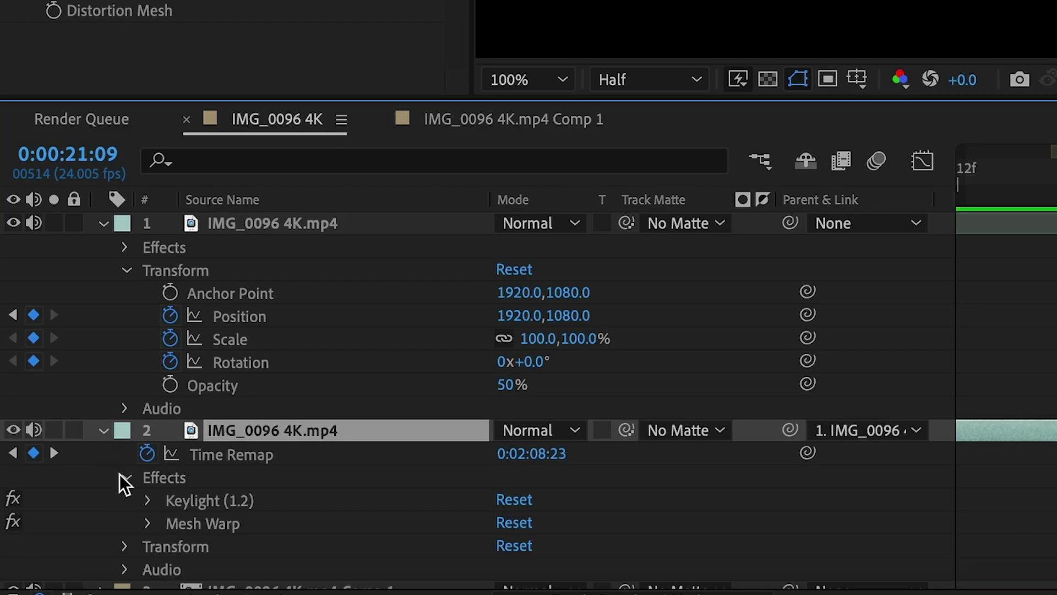
pyautogui.click(147, 522)
pyautogui.scroll(-5, 221, 514)
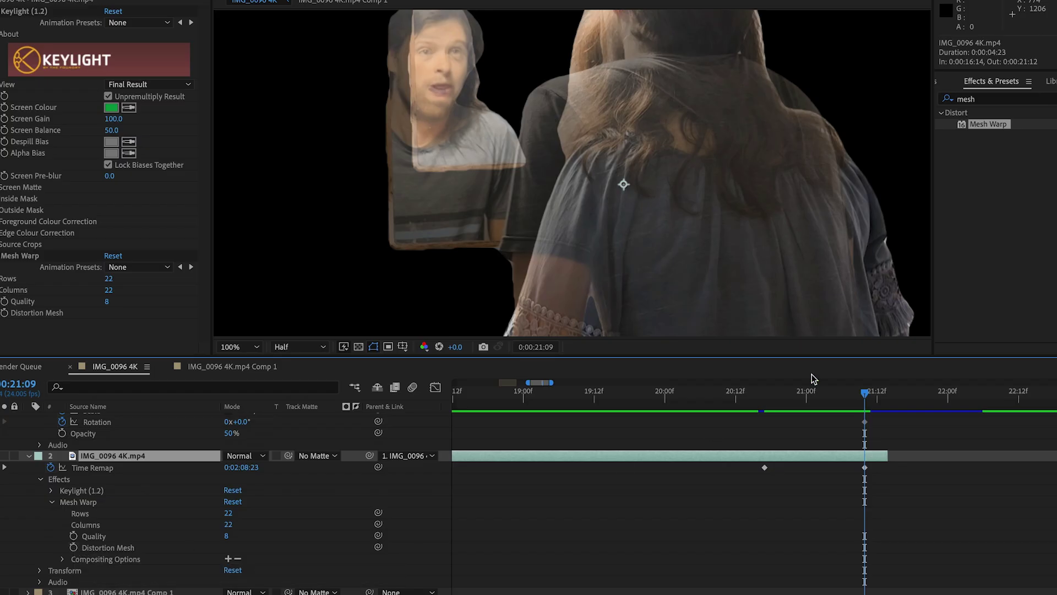
pyautogui.moveTo(862, 393); pyautogui.dragTo(766, 421)
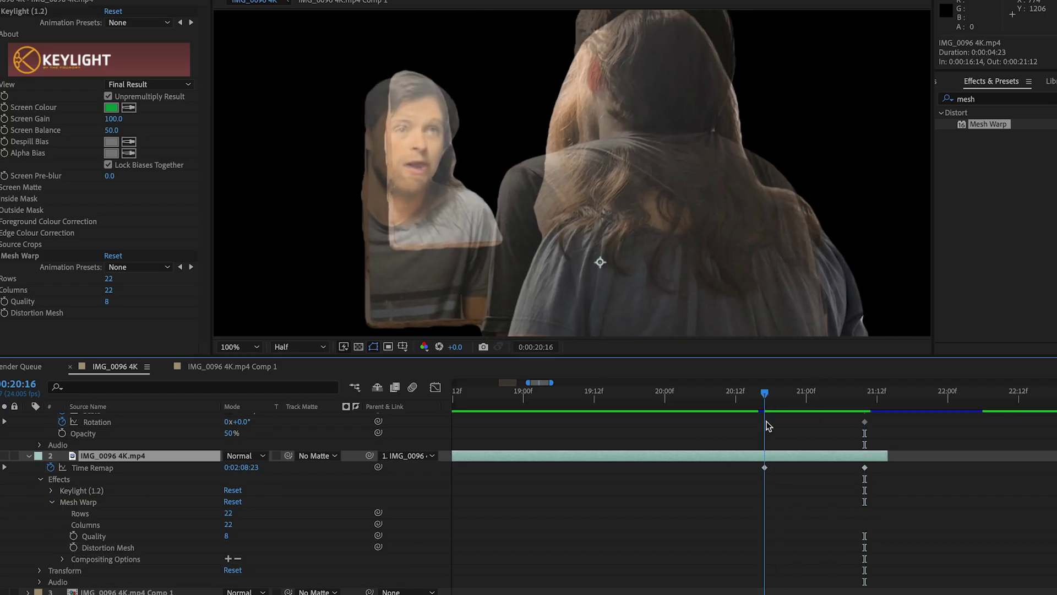
pyautogui.click(74, 548)
# - At 0:00:21:09, zoom to 200% and pull the second clip's mesh points around the mirror reflection's head toward the man's outline
pyautogui.moveTo(765, 393); pyautogui.dragTo(868, 402)
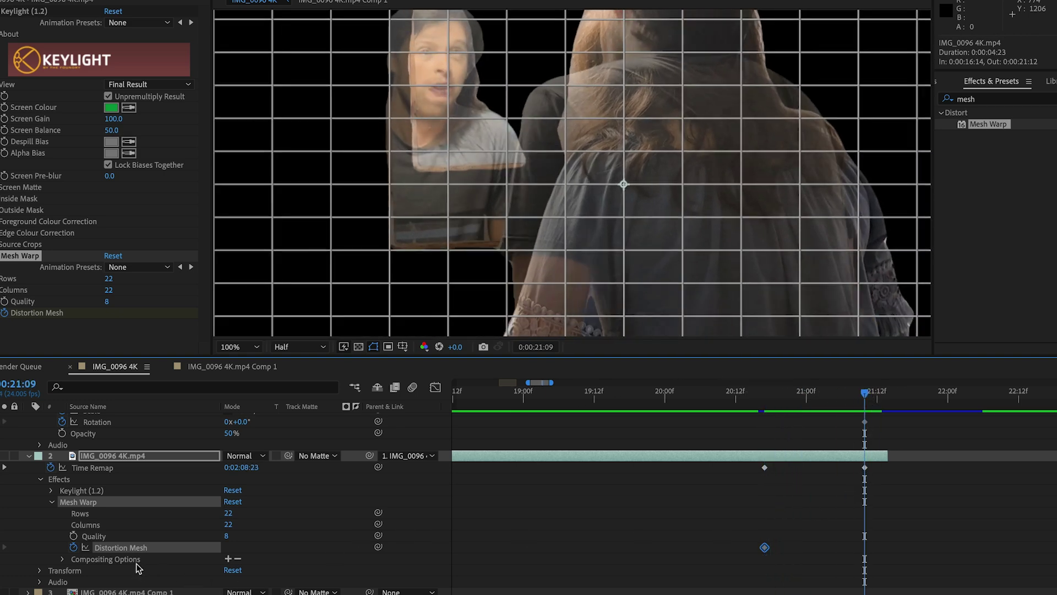
pyautogui.click(239, 347)
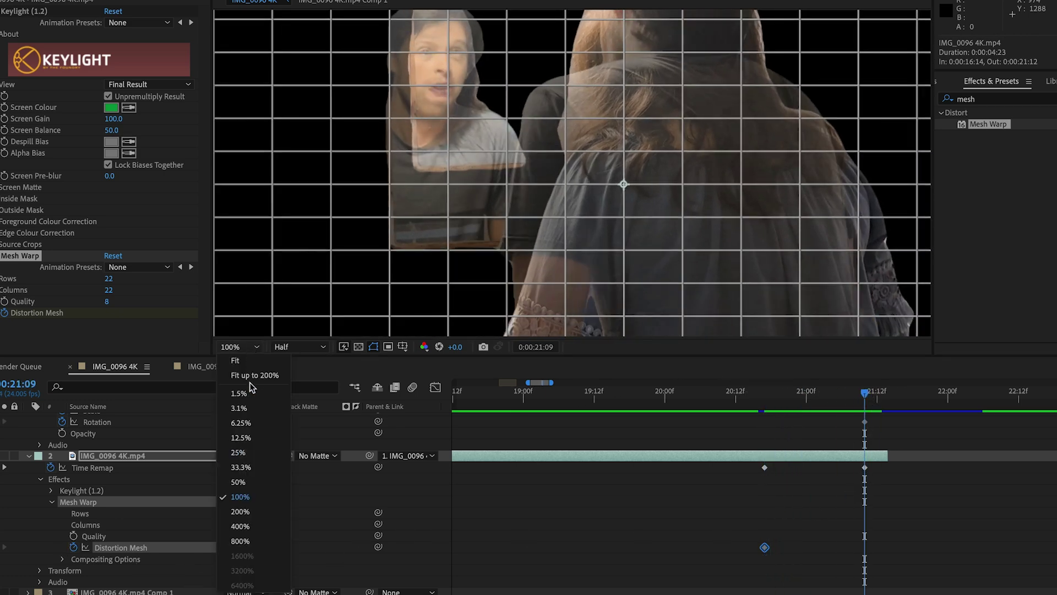
pyautogui.click(258, 515)
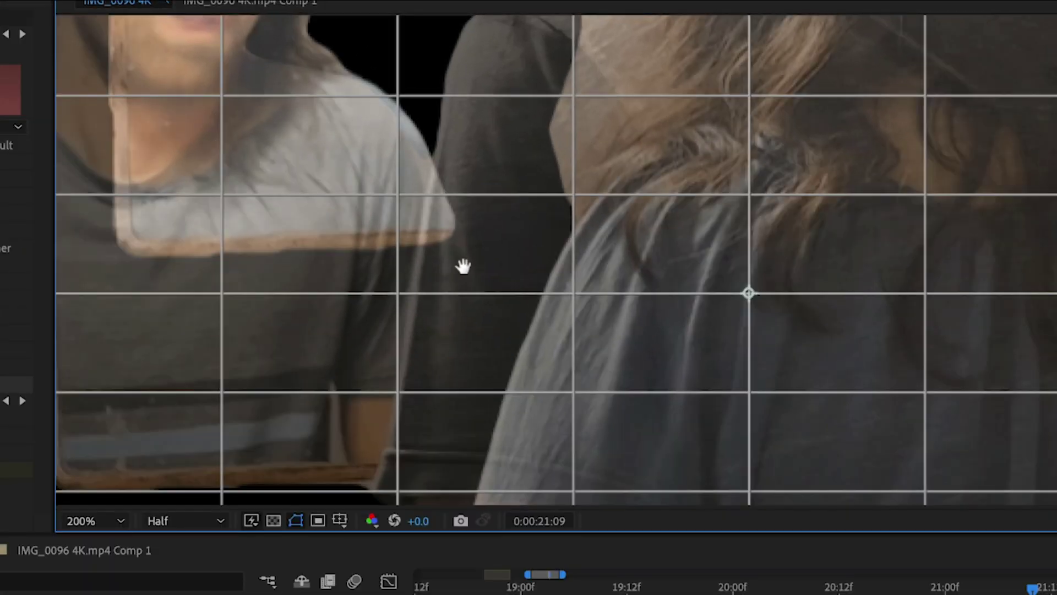
pyautogui.moveTo(462, 260); pyautogui.dragTo(711, 510)
pyautogui.moveTo(569, 373); pyautogui.dragTo(491, 486)
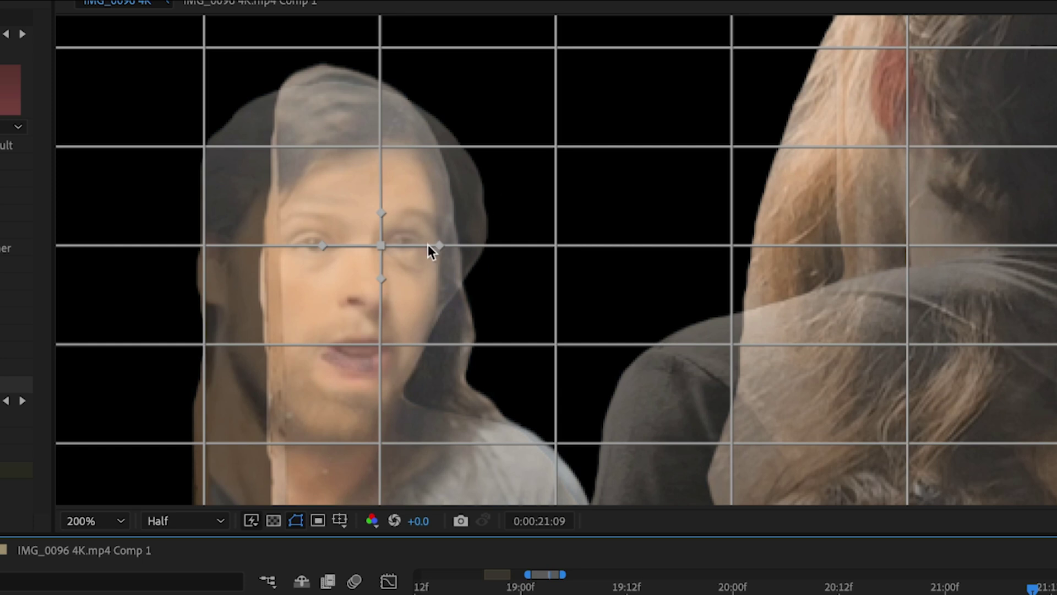
pyautogui.moveTo(439, 246); pyautogui.dragTo(522, 224)
pyautogui.moveTo(554, 148); pyautogui.dragTo(577, 135)
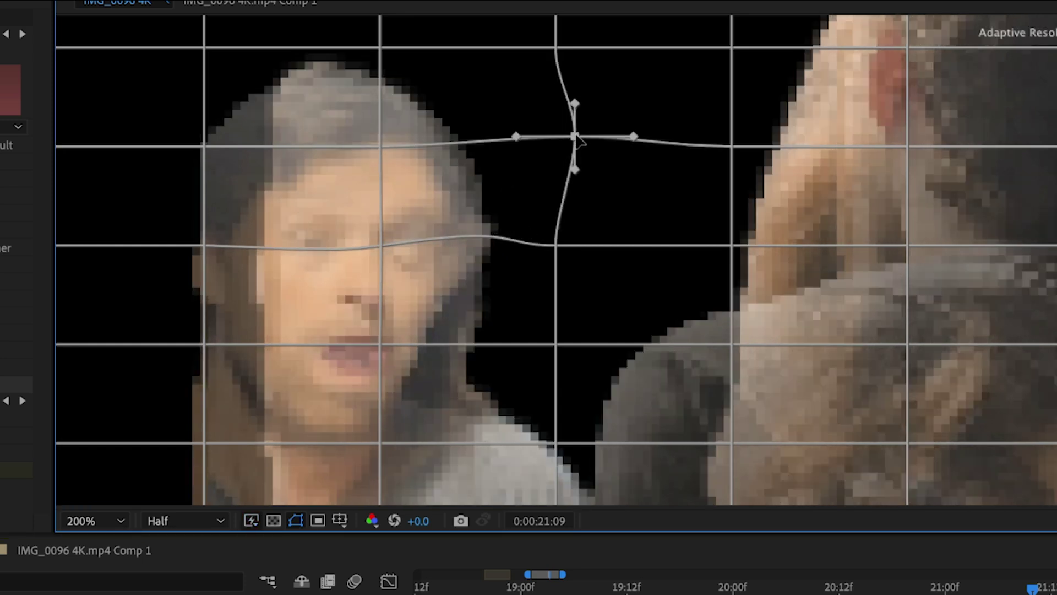
pyautogui.moveTo(521, 133); pyautogui.dragTo(589, 130)
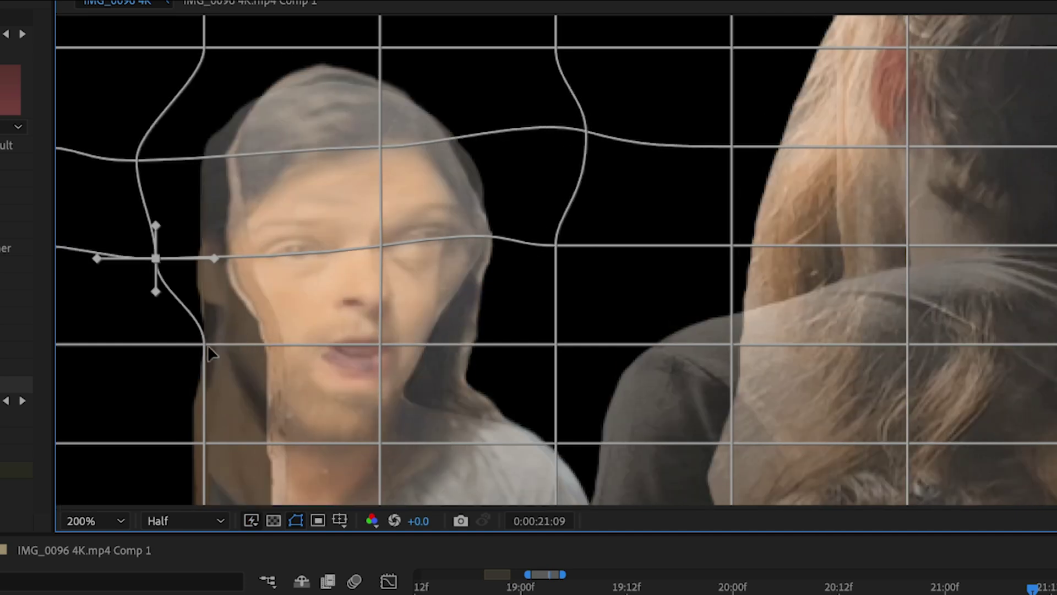
# - Reshape the mesh points around the reflection's cheeks, mouth and jaw so the woman's face lines up with the man's
pyautogui.click(207, 346)
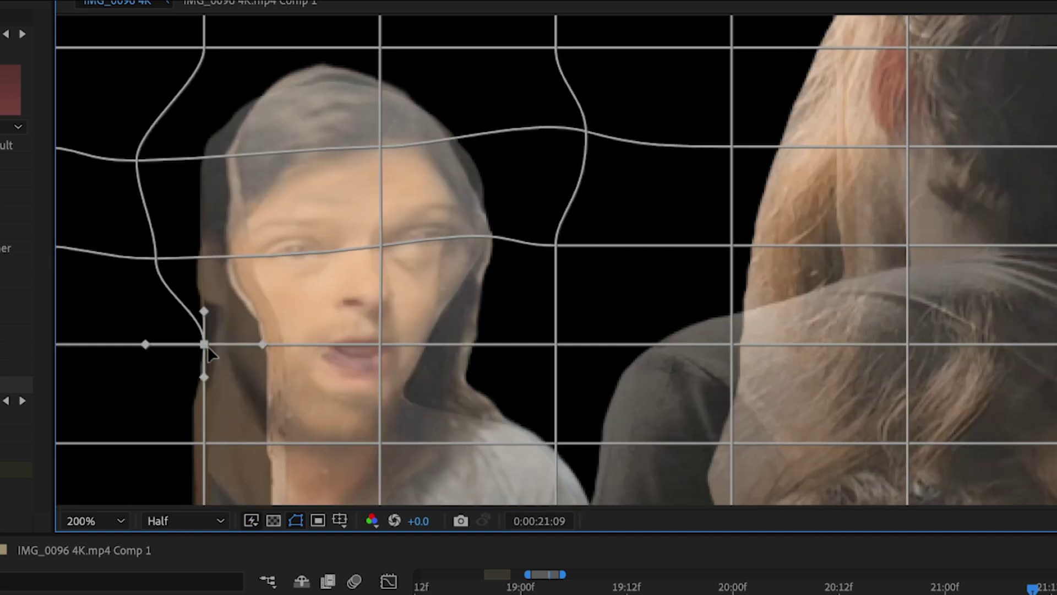
pyautogui.keyDown('shift'); pyautogui.click(204, 441); pyautogui.keyUp('shift')
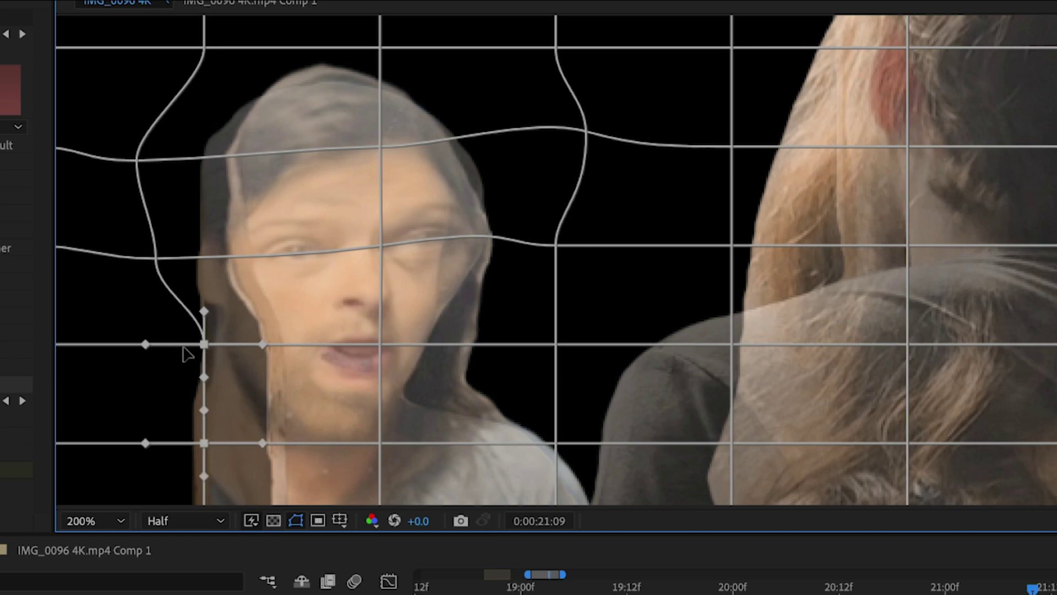
pyautogui.moveTo(204, 344); pyautogui.dragTo(168, 357)
pyautogui.moveTo(380, 353); pyautogui.dragTo(349, 358)
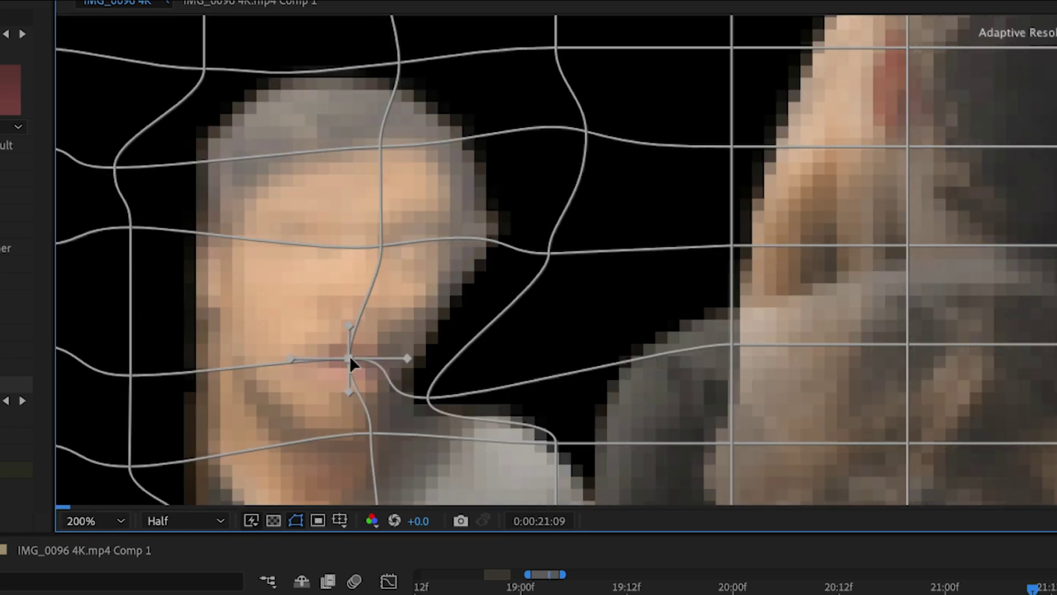
pyautogui.moveTo(429, 396); pyautogui.dragTo(472, 379)
pyautogui.moveTo(115, 167); pyautogui.dragTo(100, 169)
# - Pull the mesh points along the left edge of the second clip's back-facing figure inward to follow the man's outline
pyautogui.moveTo(352, 419); pyautogui.dragTo(449, 120)
pyautogui.moveTo(703, 206); pyautogui.dragTo(689, 246)
pyautogui.moveTo(371, 82); pyautogui.dragTo(470, 394)
pyautogui.scroll(-1, 470, 395)
pyautogui.scroll(1, 711, 110)
pyautogui.moveTo(626, 408); pyautogui.dragTo(779, 186)
pyautogui.moveTo(195, 88); pyautogui.dragTo(254, 139)
pyautogui.moveTo(197, 187); pyautogui.dragTo(254, 187)
pyautogui.moveTo(190, 297); pyautogui.dragTo(272, 313)
# - Move the mesh points along the back-facing figure's left arm and sleeve inward to fit the man's arm
pyautogui.moveTo(196, 385); pyautogui.dragTo(528, 211)
pyautogui.moveTo(371, 276); pyautogui.dragTo(295, 296)
pyautogui.moveTo(411, 314); pyautogui.dragTo(443, 314)
pyautogui.moveTo(526, 404); pyautogui.dragTo(520, 177)
pyautogui.moveTo(288, 186); pyautogui.dragTo(410, 205)
pyautogui.moveTo(230, 286); pyautogui.dragTo(404, 292)
pyautogui.moveTo(229, 384); pyautogui.dragTo(318, 384)
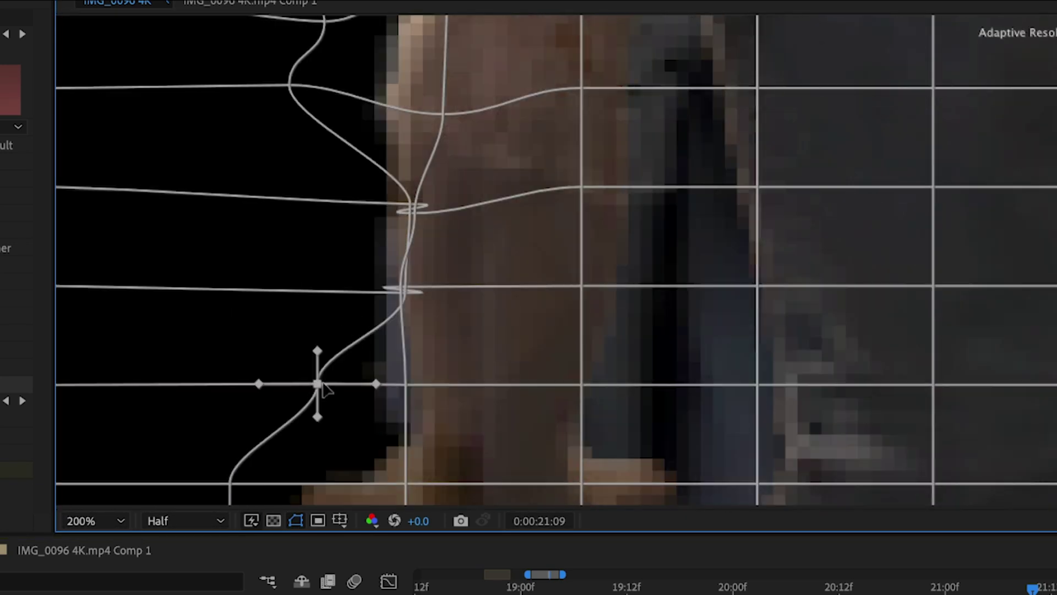
# - Adjust the second clip's remaining mesh points around the body to match the man's silhouette
pyautogui.moveTo(688, 221); pyautogui.dragTo(446, 148)
pyautogui.moveTo(590, 298); pyautogui.dragTo(538, 317)
pyautogui.moveTo(569, 283); pyautogui.dragTo(586, 287)
pyautogui.moveTo(609, 201); pyautogui.dragTo(524, 251)
pyautogui.keyDown('shift'); pyautogui.click(608, 300); pyautogui.keyUp('shift')
pyautogui.moveTo(604, 310); pyautogui.dragTo(746, 141)
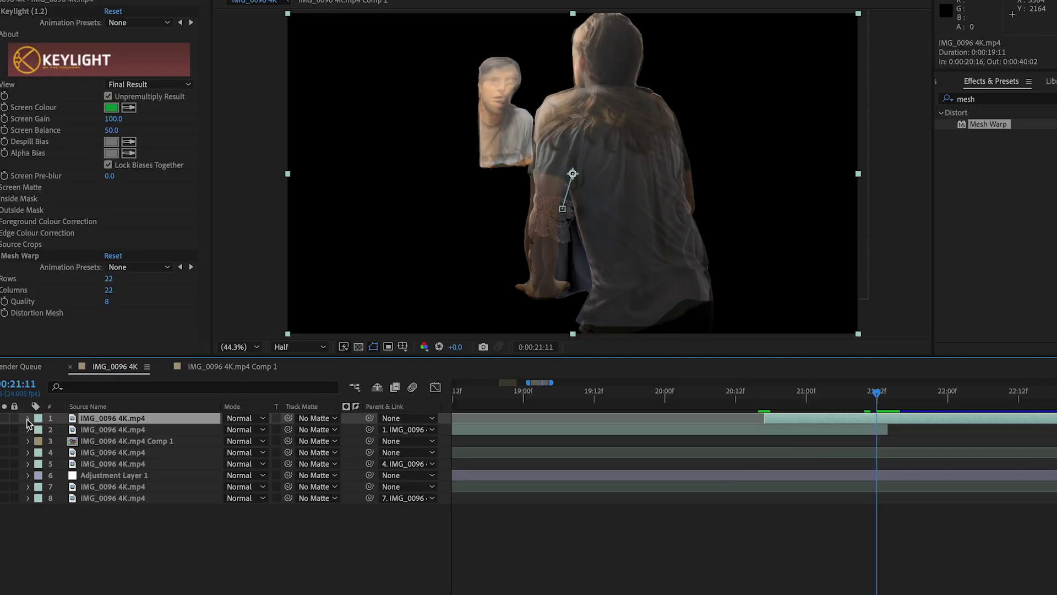
# - Reveal the top clip's effects and start keyframing its Distortion Mesh at 0:00:21:11
pyautogui.click(28, 418)
pyautogui.click(40, 430)
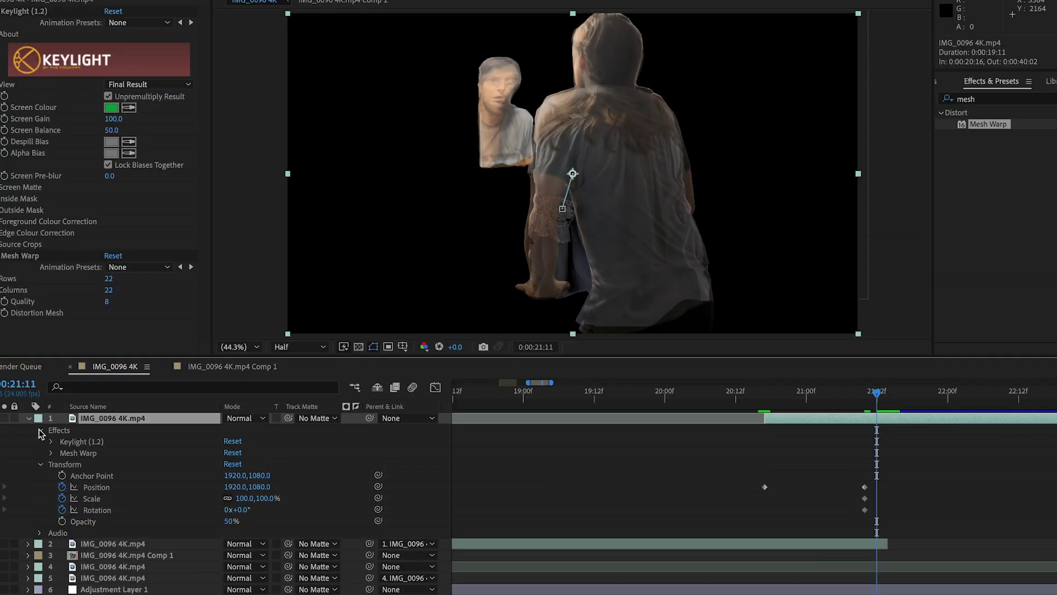
pyautogui.click(5, 312)
# - At 0:00:20:16, warp the top clip's mesh around the mirror reflection to match the woman's reflection, undoing one misplaced adjustment
pyautogui.moveTo(877, 394); pyautogui.dragTo(766, 421)
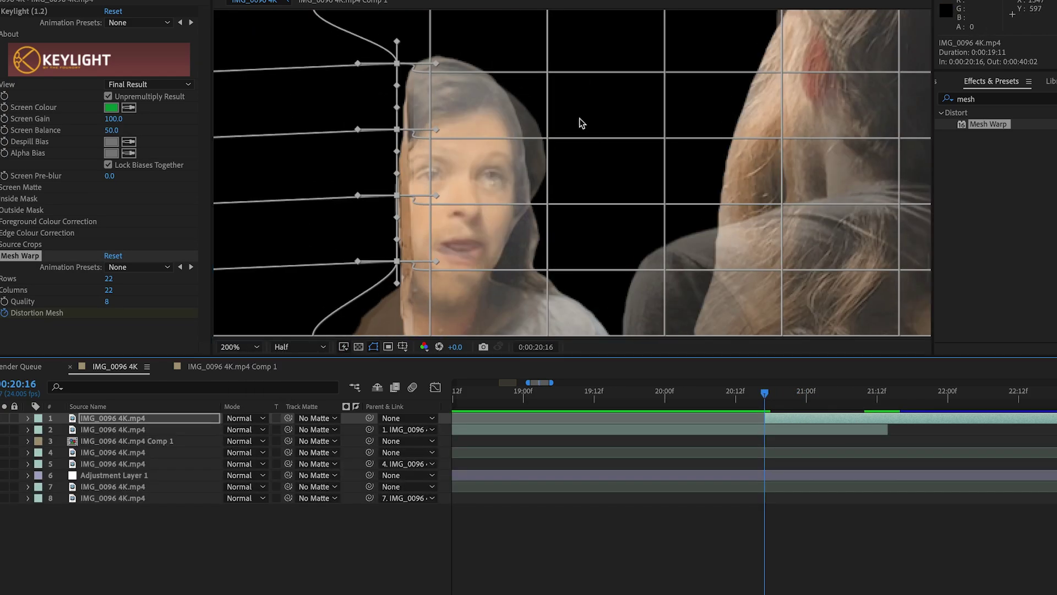
pyautogui.moveTo(547, 270); pyautogui.dragTo(627, 281)
pyautogui.scroll(-5, 516, 193)
pyautogui.press('super+z')
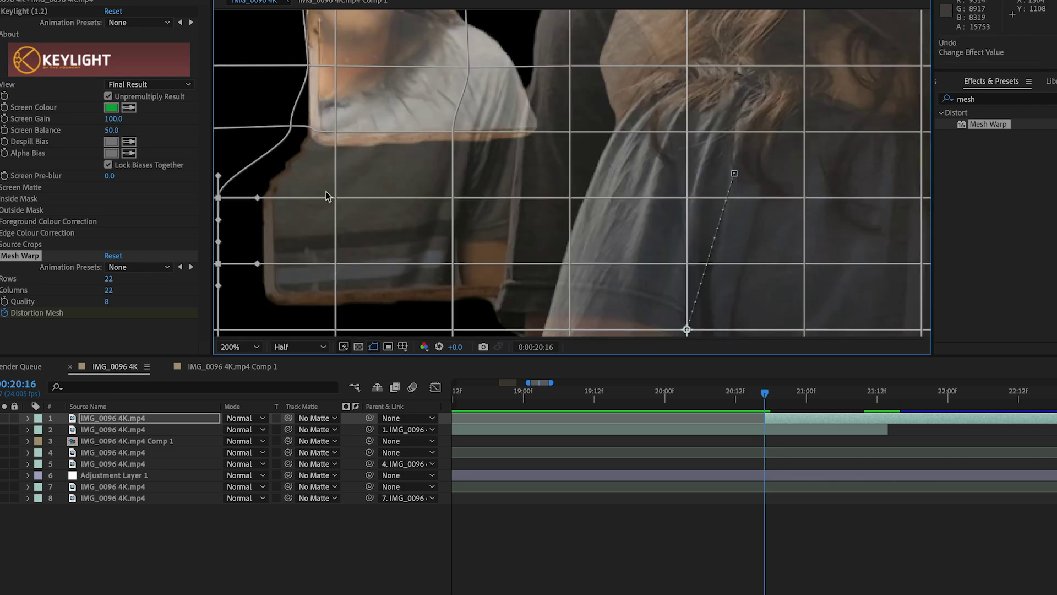
pyautogui.moveTo(335, 264); pyautogui.dragTo(350, 225)
pyautogui.moveTo(351, 160); pyautogui.dragTo(425, 121)
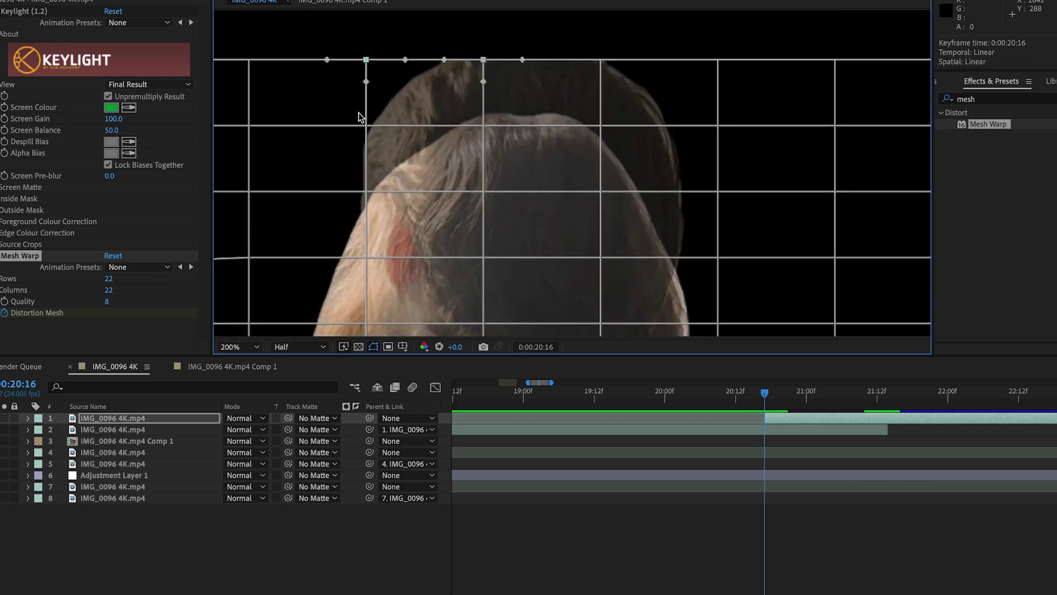
# - Warp the top clip's mesh points around the back-facing figure's head and right side to match the woman's silhouette
pyautogui.moveTo(726, 134); pyautogui.dragTo(695, 82)
pyautogui.scroll(-10, 472, 121)
pyautogui.click(492, 152)
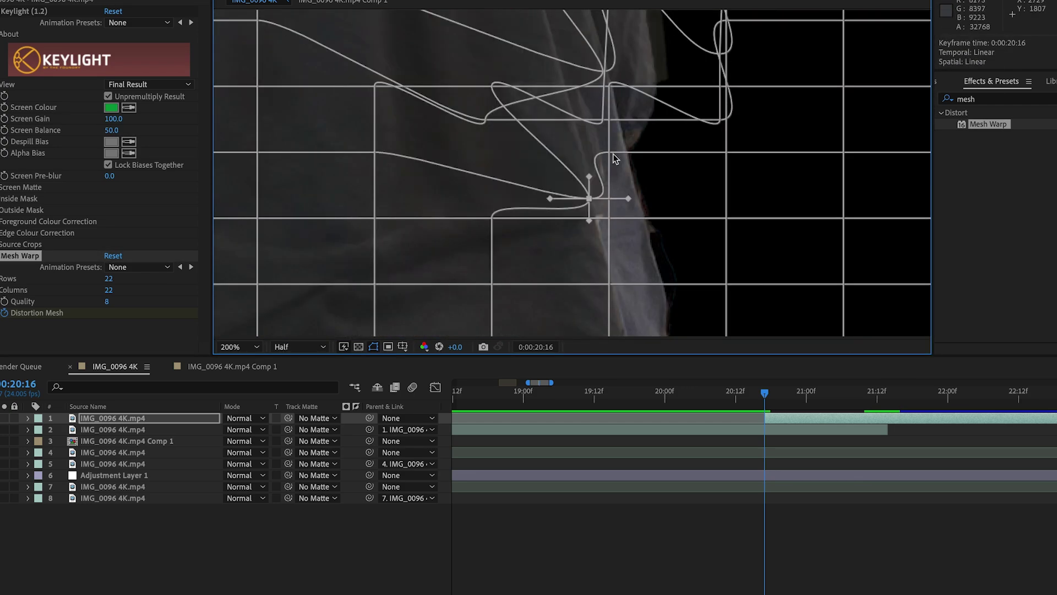
pyautogui.scroll(-10, 500, 157)
pyautogui.moveTo(545, 220); pyautogui.dragTo(578, 230)
pyautogui.moveTo(427, 212); pyautogui.dragTo(450, 183)
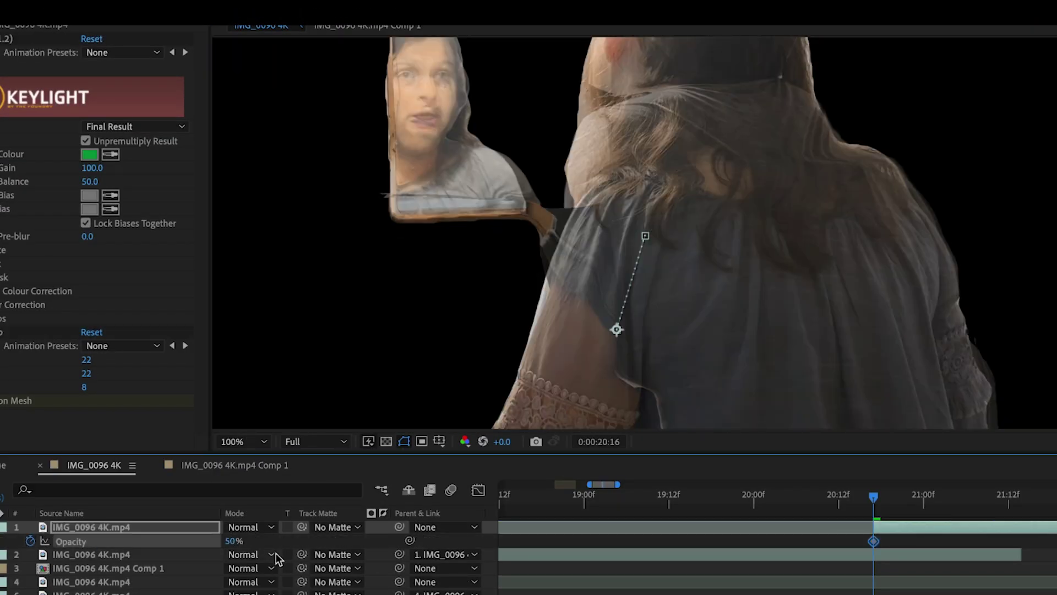
# - Lower the top clip's opacity at 0:00:20:16 and keyframe the second clip's opacity at 100% at 0:00:20:22
pyautogui.moveTo(234, 546); pyautogui.dragTo(183, 551)
pyautogui.moveTo(874, 496); pyautogui.dragTo(1012, 499)
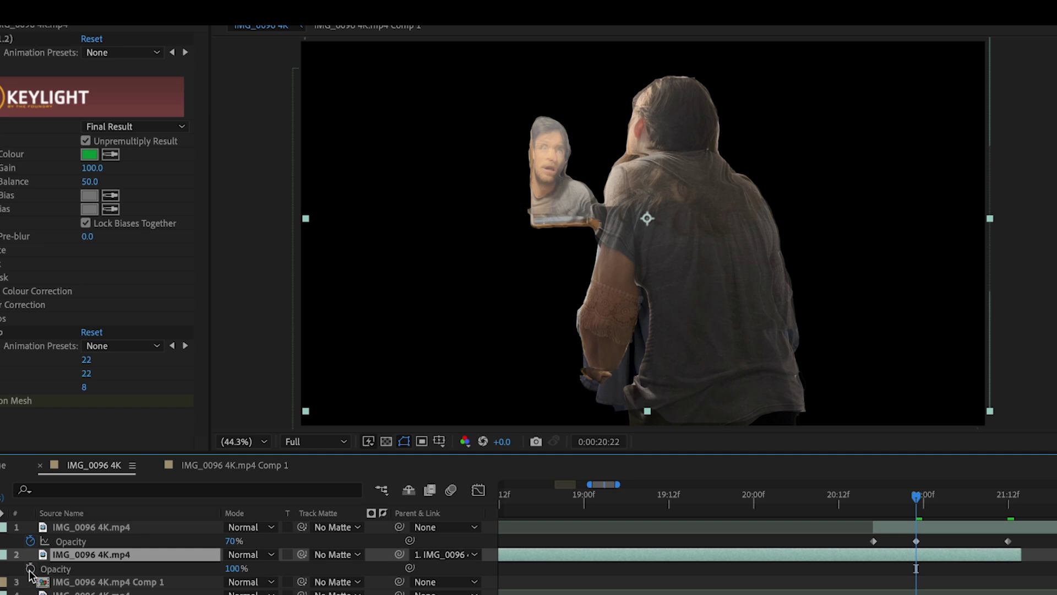
pyautogui.click(30, 569)
pyautogui.moveTo(924, 500); pyautogui.dragTo(987, 498)
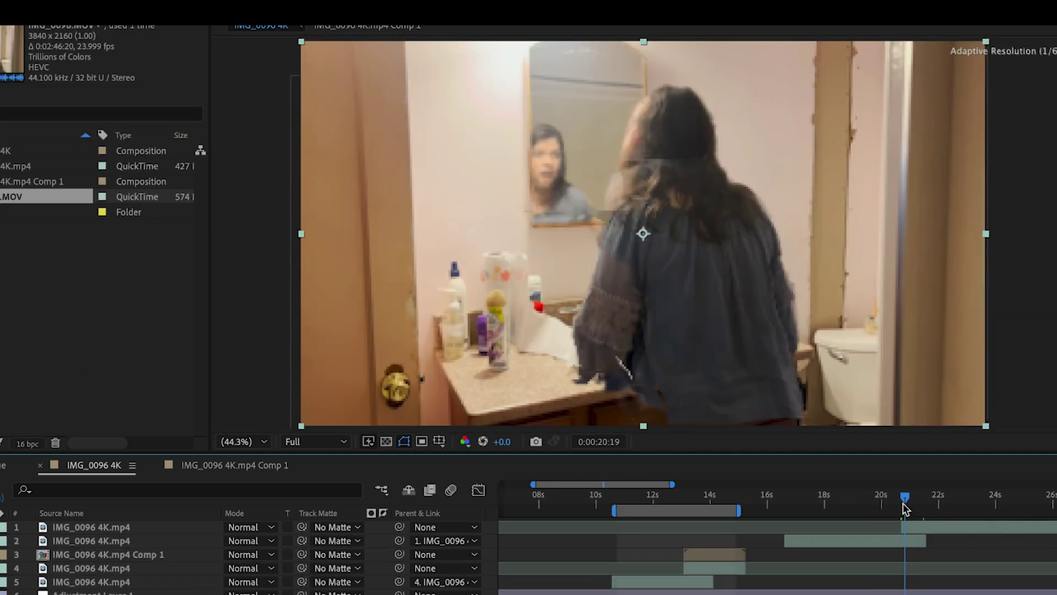
# - Preview the morph up to 0:00:21:03 and duplicate the top clip
pyautogui.moveTo(904, 504); pyautogui.dragTo(912, 504)
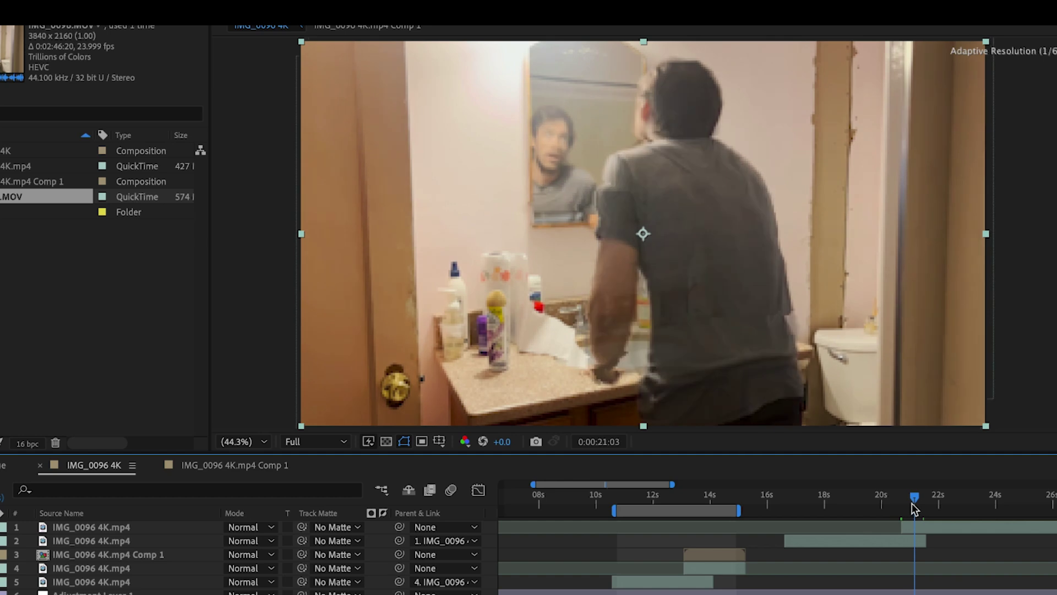
pyautogui.click(927, 529)
pyautogui.hotkey('ctrl', 'd')
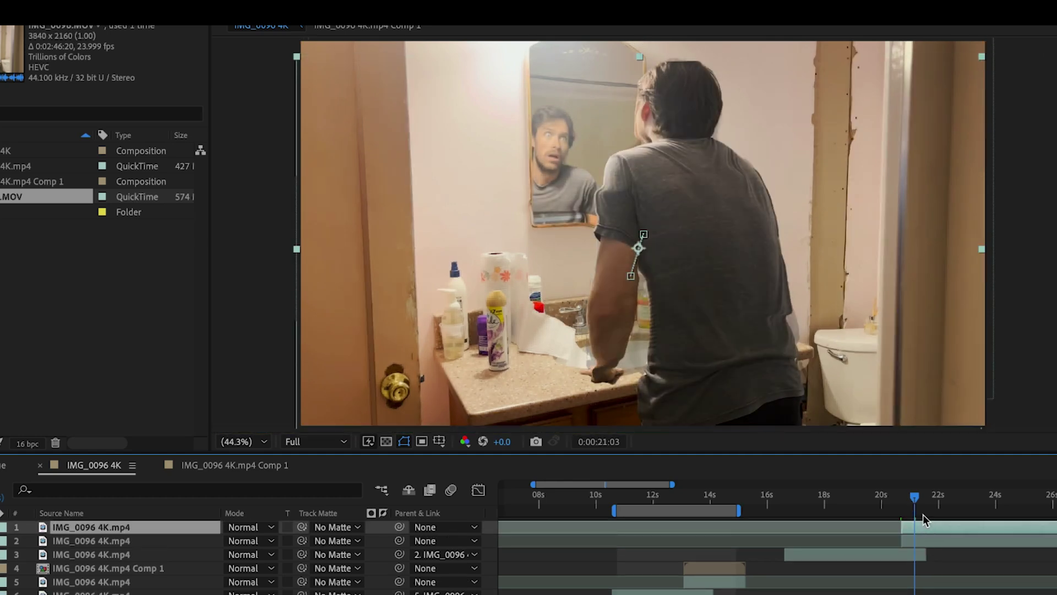